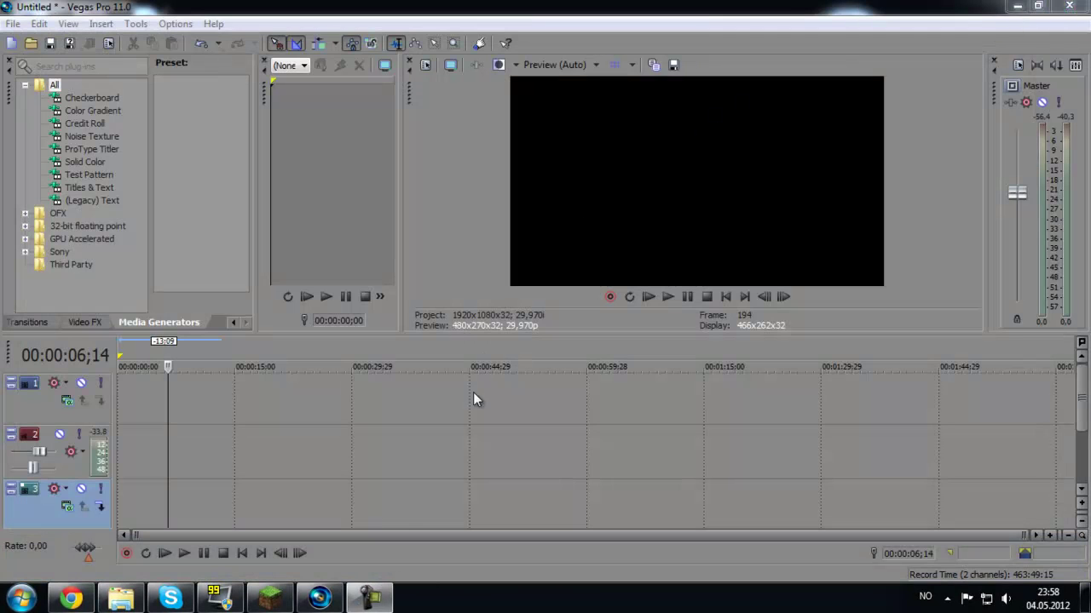
# - Switch to Minecraft and load the Testing single-player world
pyautogui.click(271, 594)
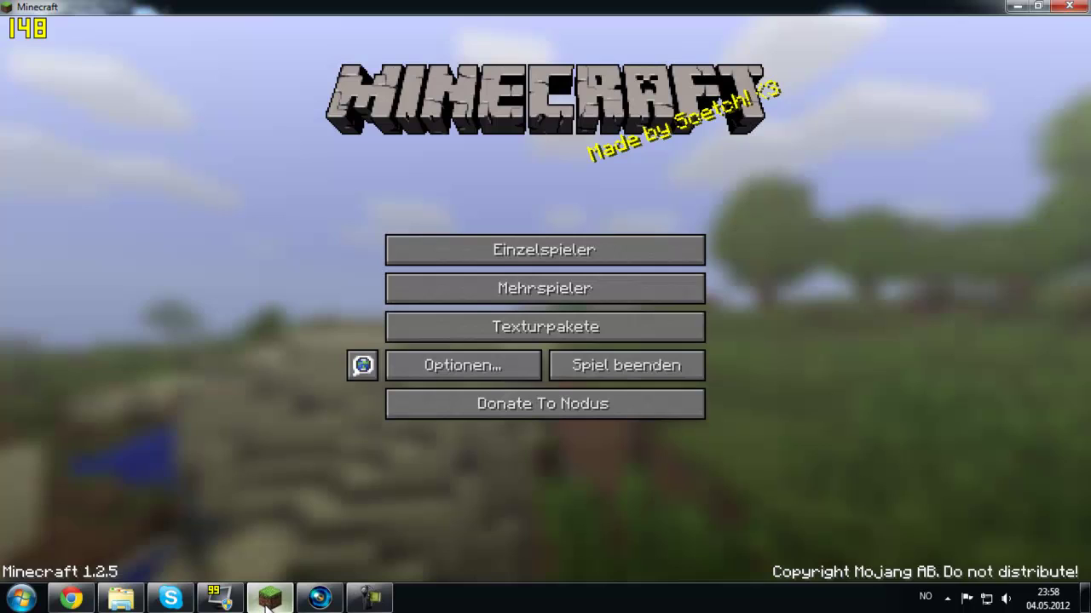
pyautogui.click(554, 250)
pyautogui.doubleClick(488, 253)
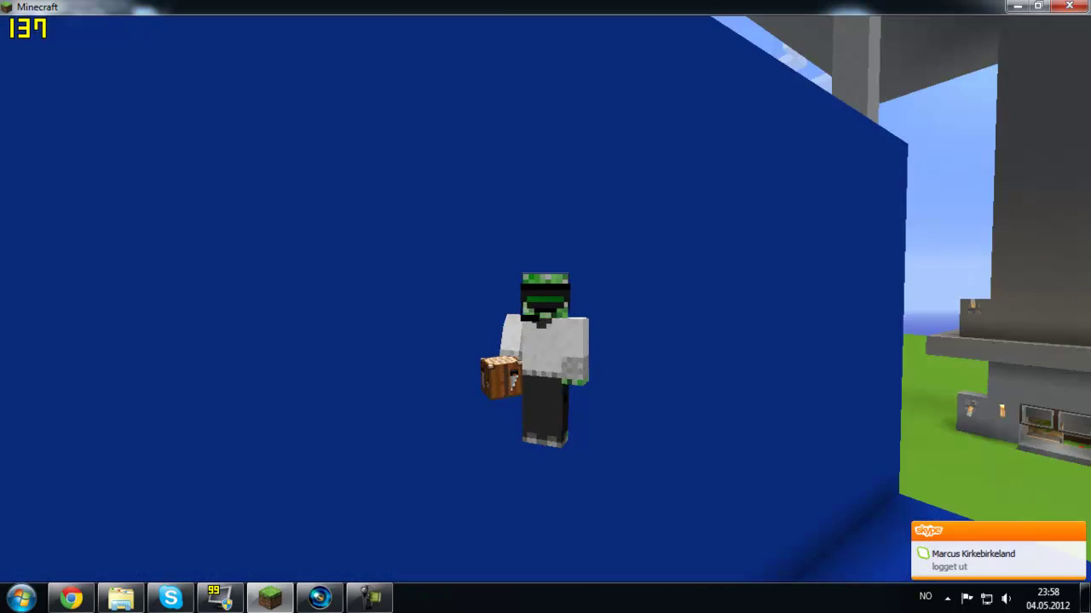
# - Walk around the blue-screen wall and floor beside the grey tower, viewing them from several sides
pyautogui.press('F5')
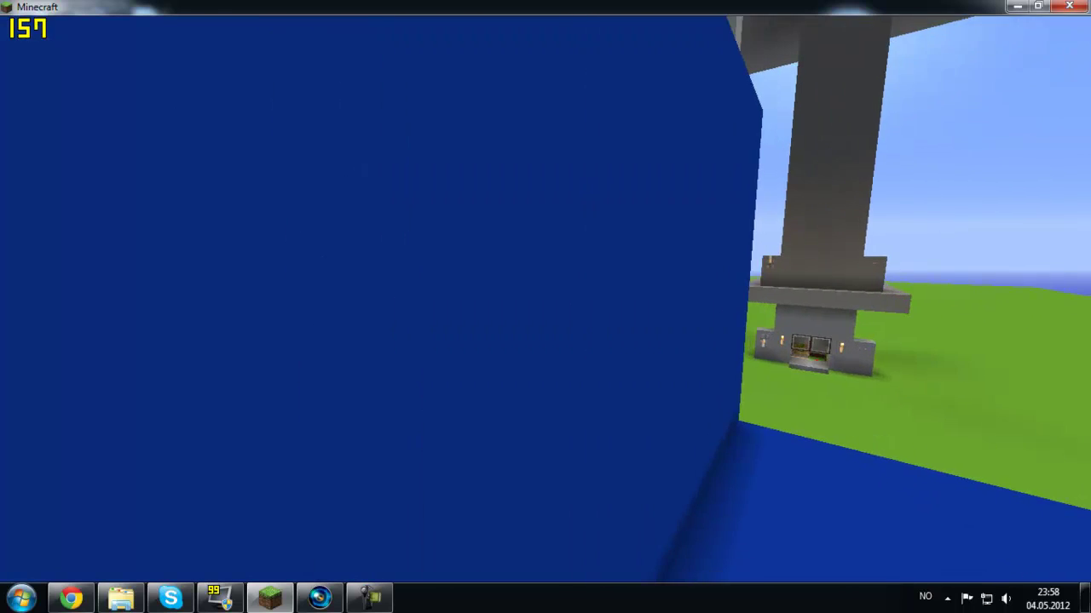
pyautogui.press('s')
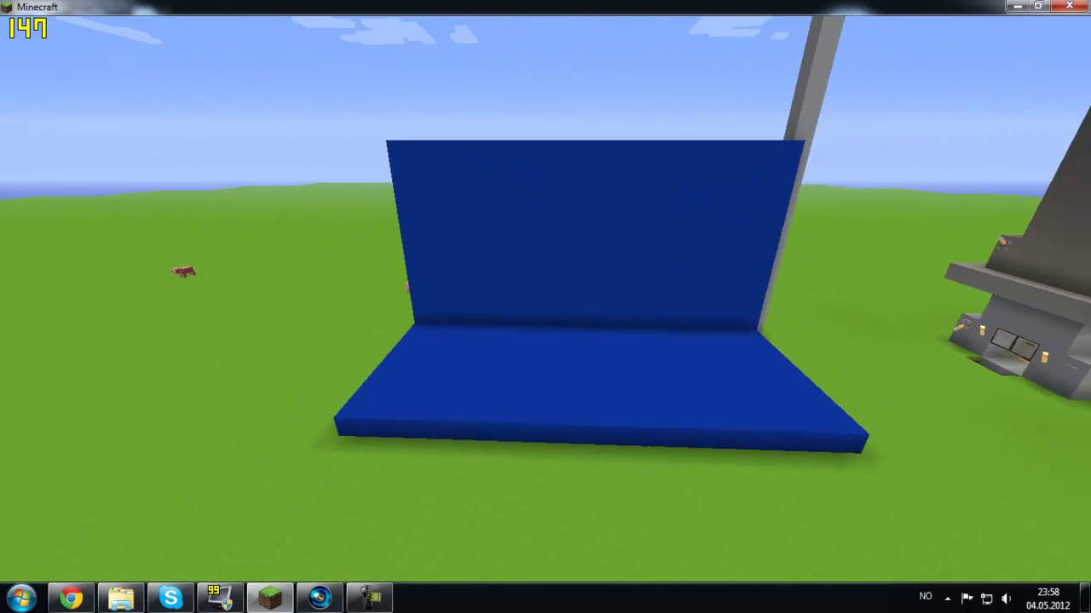
pyautogui.press('d')
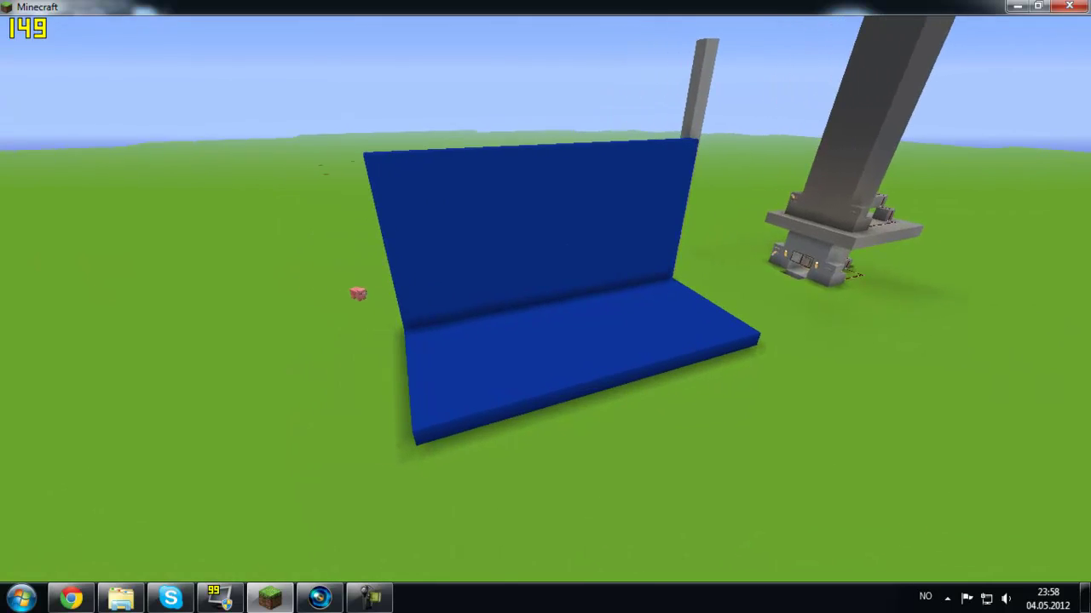
pyautogui.press('a')
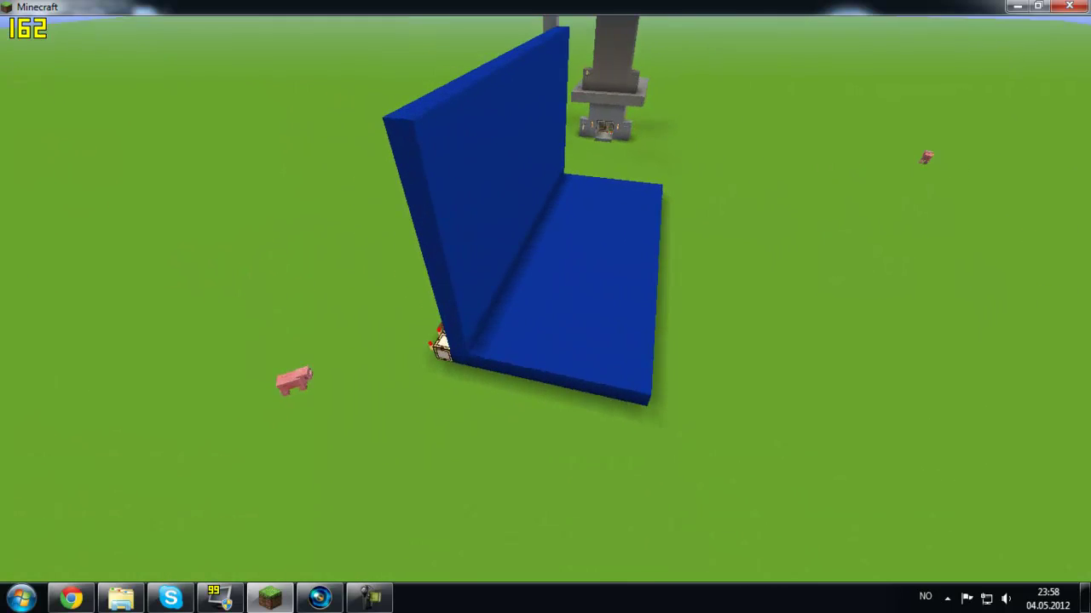
pyautogui.press('w')
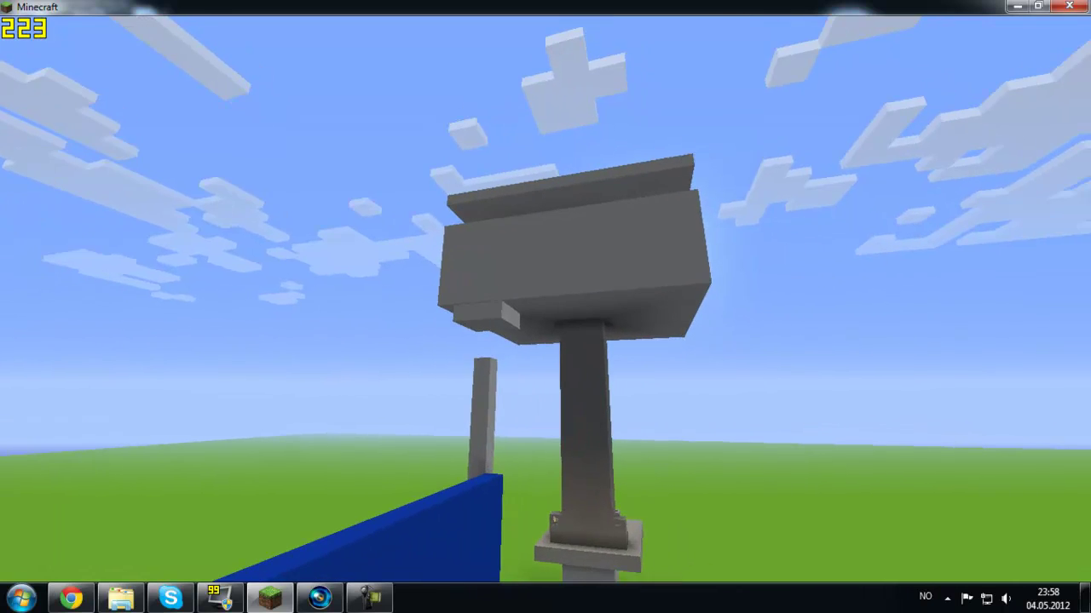
pyautogui.press('s')
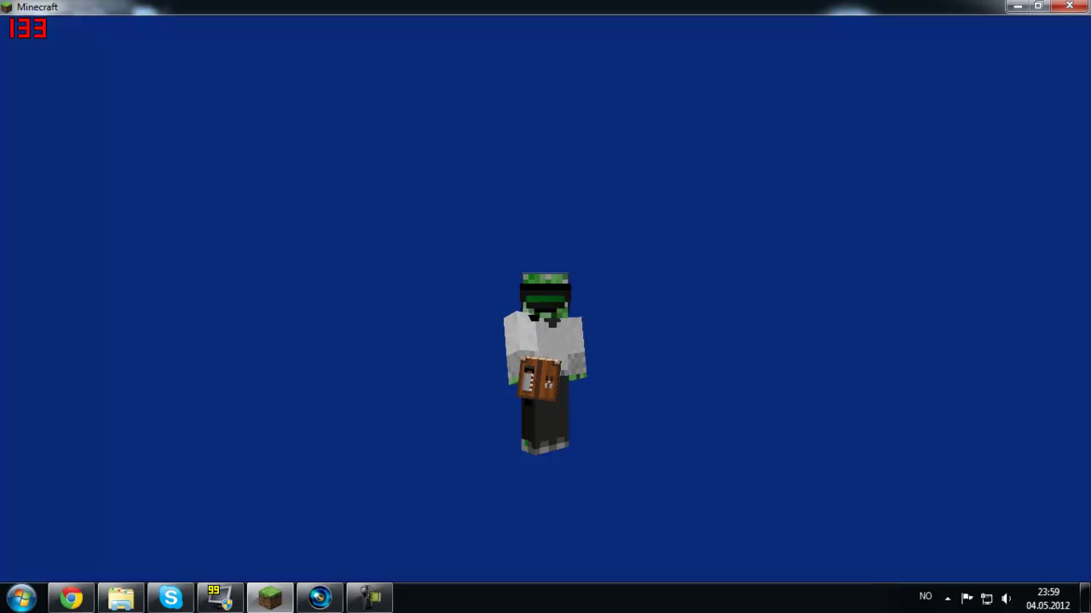
# - Record the player walking against the blue wall, then Save and quit to title and close Minecraft
pyautogui.press('w')
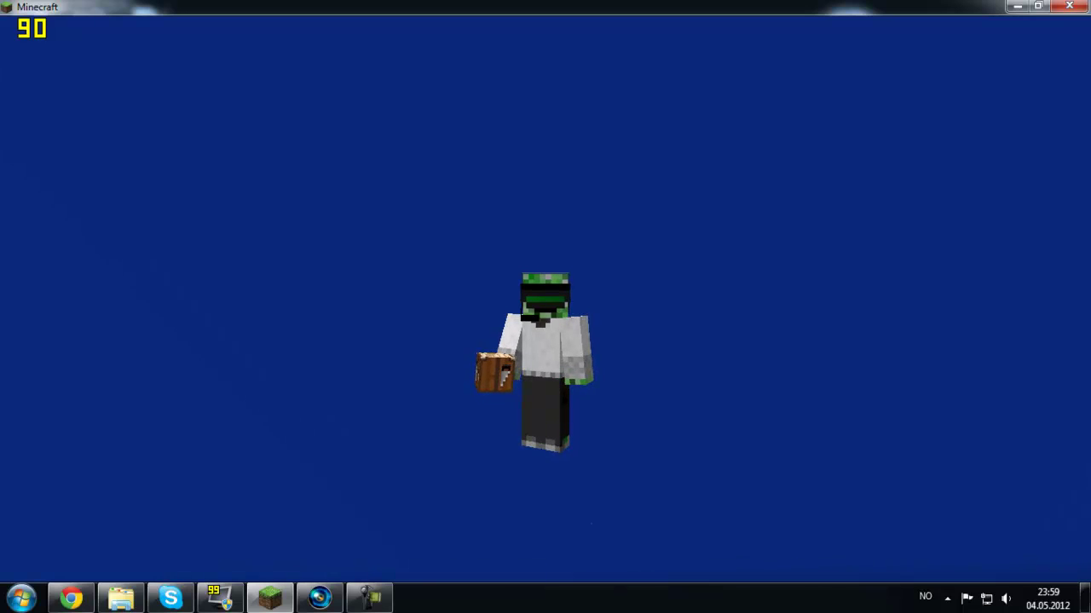
pyautogui.press('Escape')
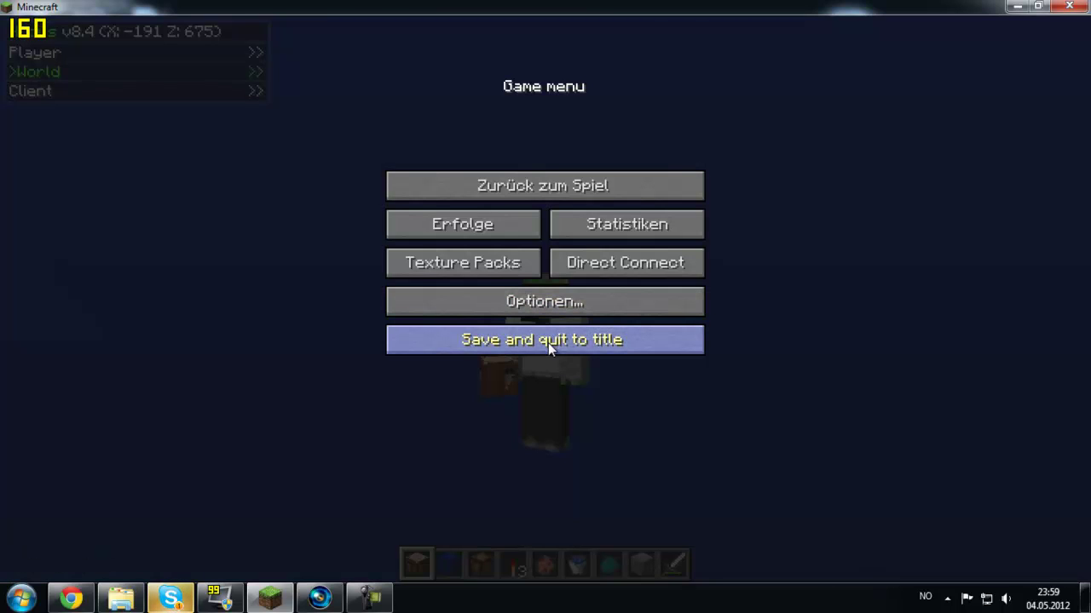
pyautogui.click(547, 341)
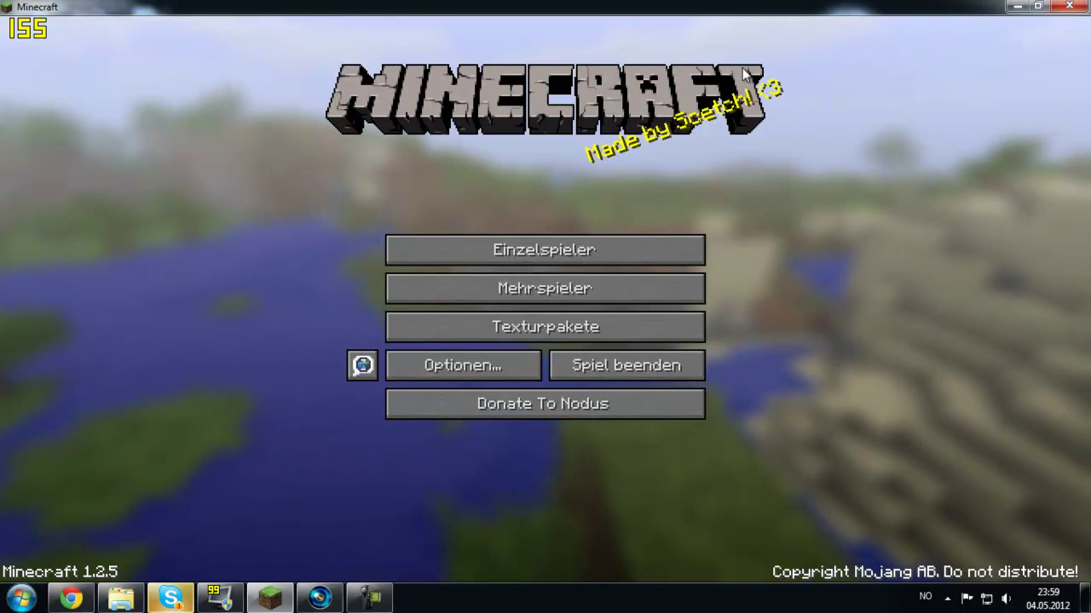
pyautogui.click(1067, 8)
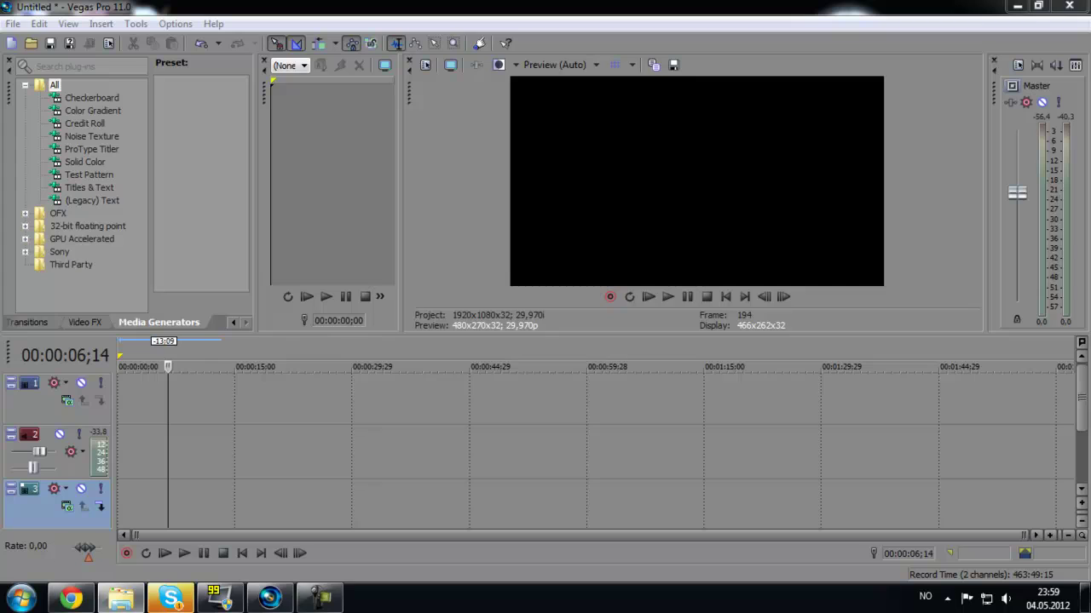
# - Drop the recorded .avi at the timeline start and preview the keyed player around frame 141
pyautogui.moveTo(264, 424); pyautogui.dragTo(112, 406)
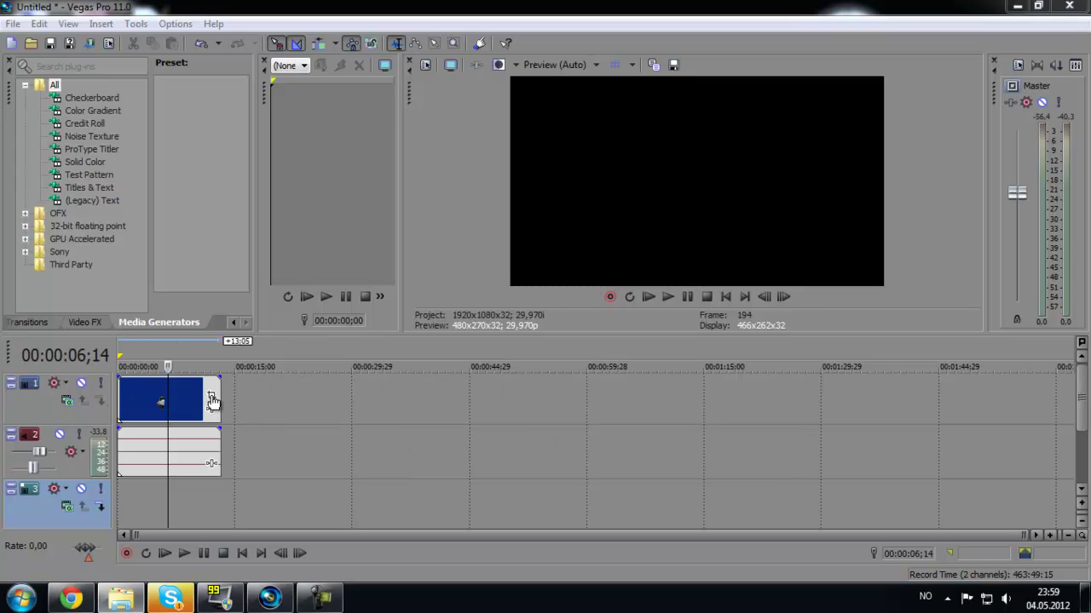
pyautogui.click(148, 395)
pyautogui.click(128, 367)
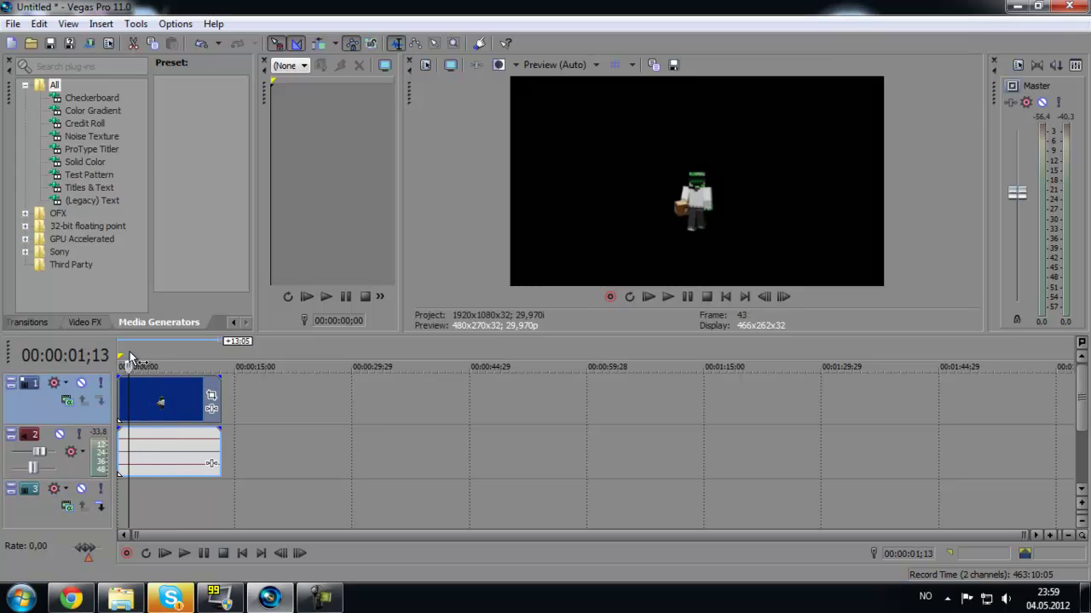
pyautogui.click(154, 354)
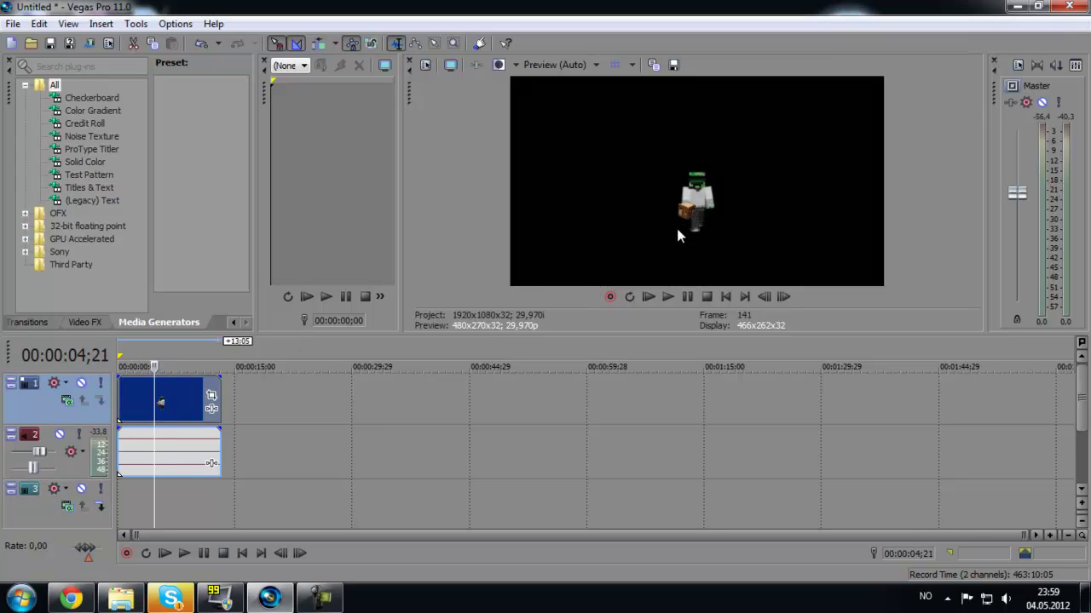
# - Remove the existing Chroma Keyer from the clip's Media FX
pyautogui.rightClick(186, 414)
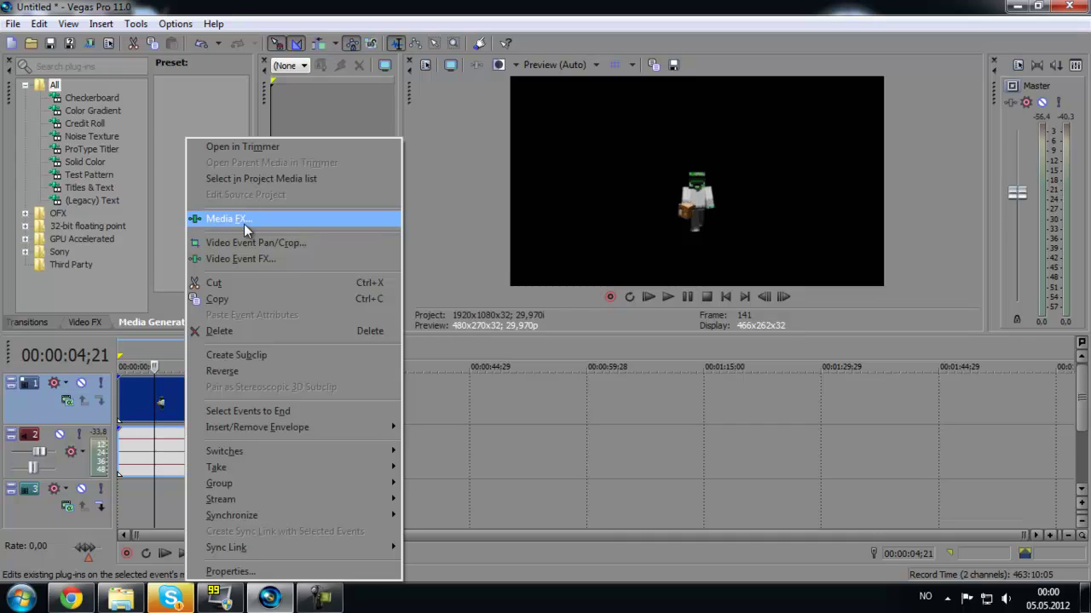
pyautogui.click(245, 222)
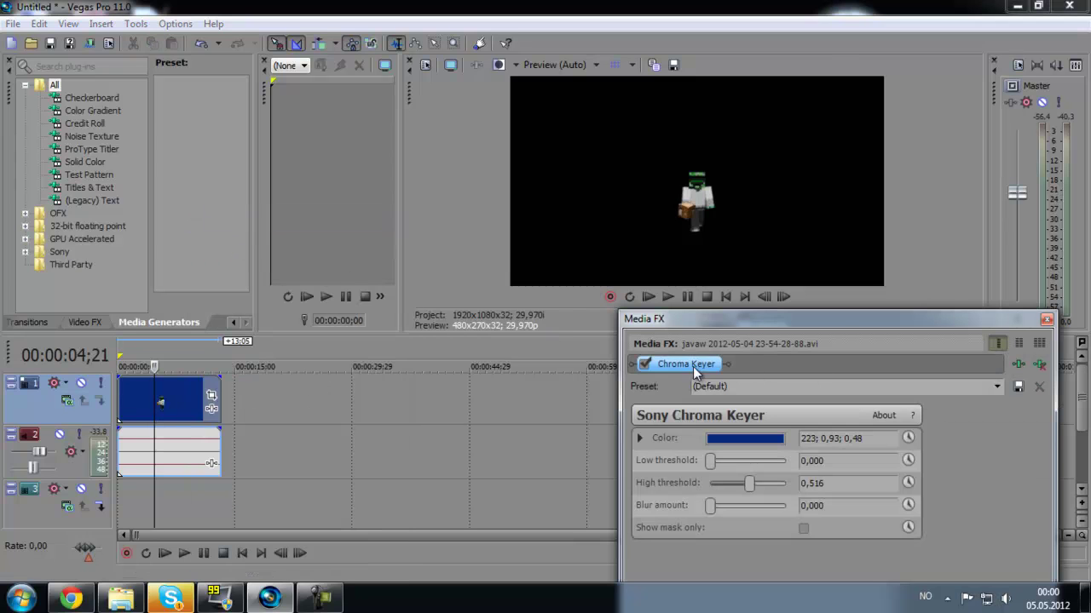
pyautogui.click(1039, 364)
# - Add Sony Chroma Keyer to the clip's Media FX chain
pyautogui.rightClick(192, 404)
pyautogui.click(243, 219)
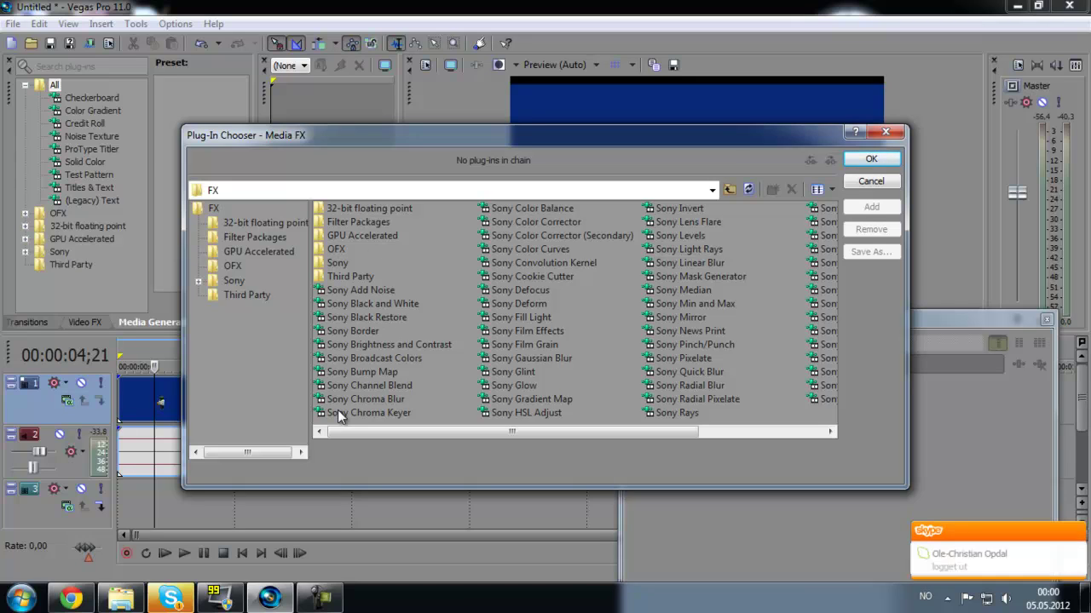
pyautogui.click(356, 399)
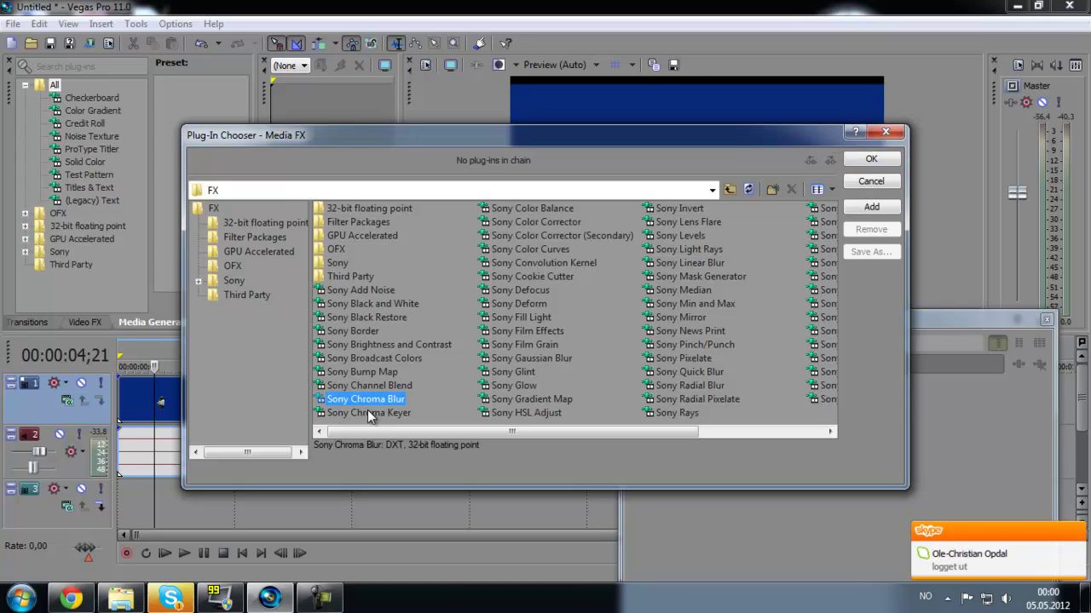
pyautogui.click(370, 413)
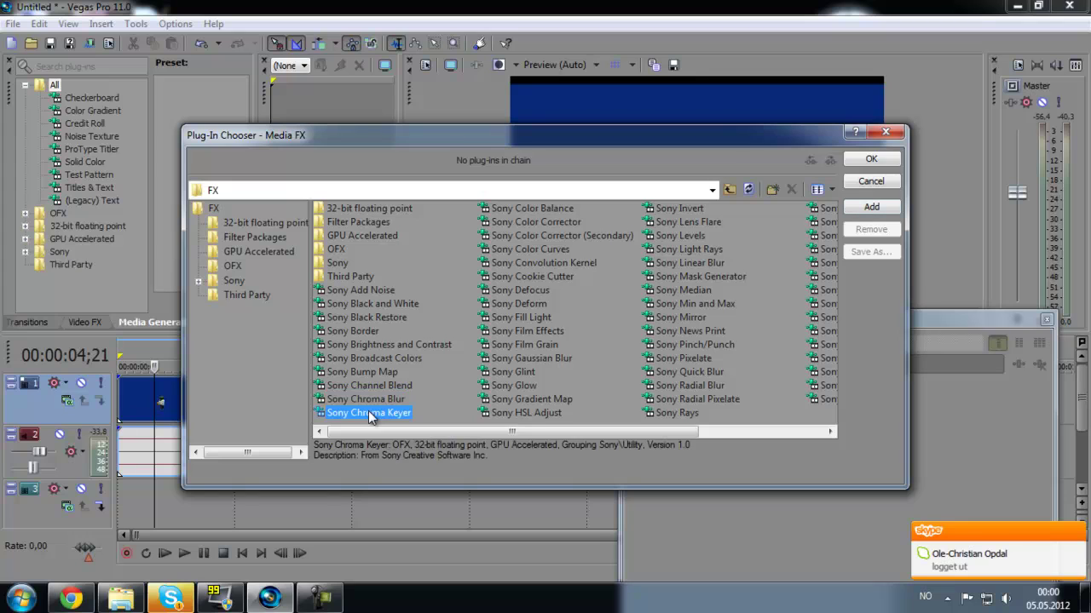
pyautogui.click(871, 207)
# - Eyedrop the clip's blue background as the key colour (223; 0,93; 0,48), turning it black
pyautogui.click(871, 158)
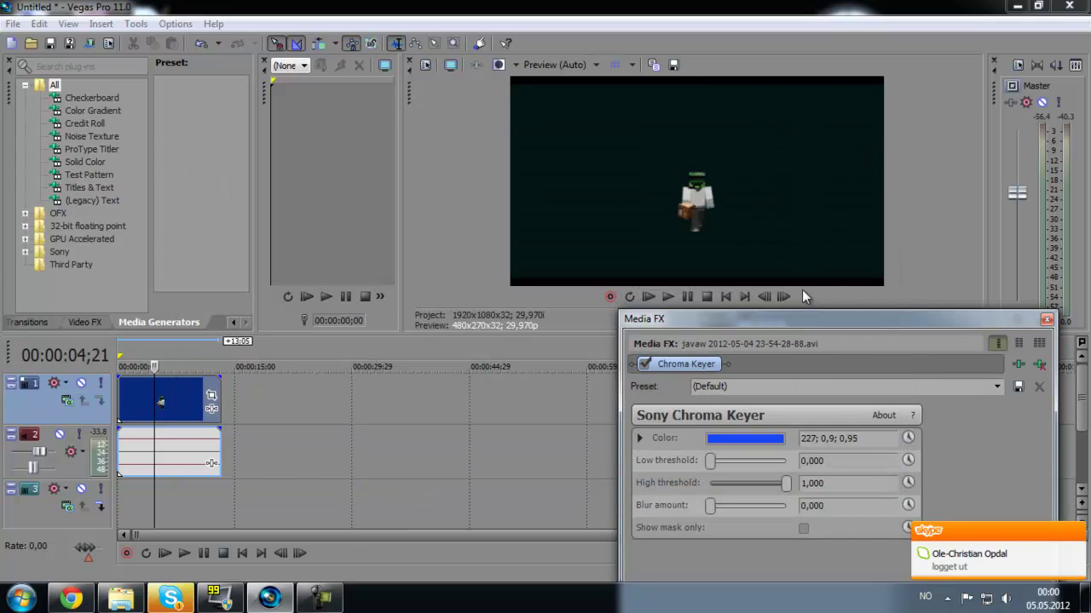
pyautogui.moveTo(801, 315); pyautogui.dragTo(783, 282)
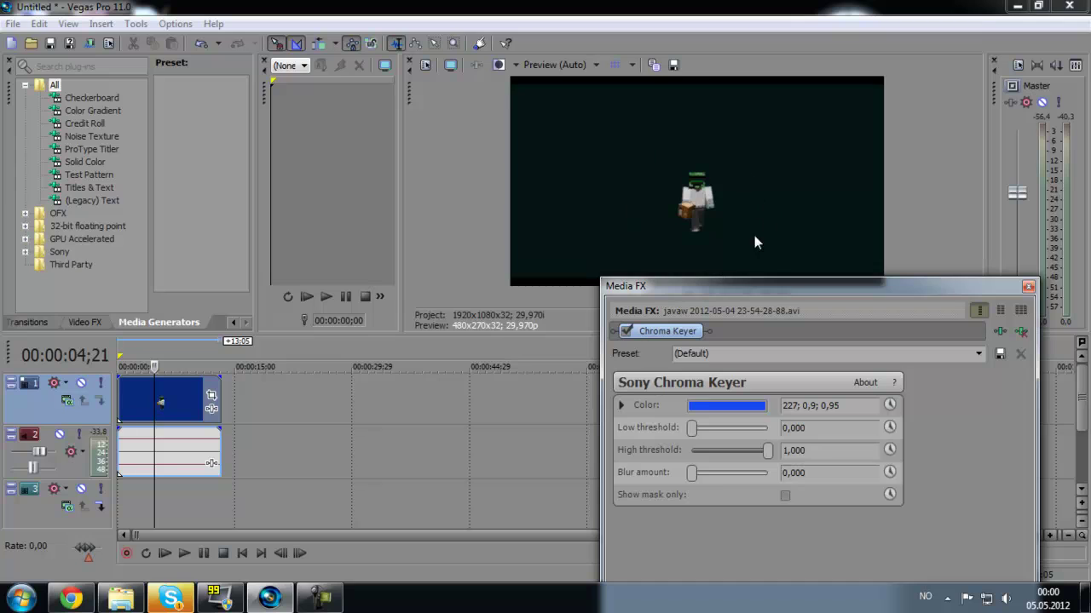
pyautogui.click(720, 405)
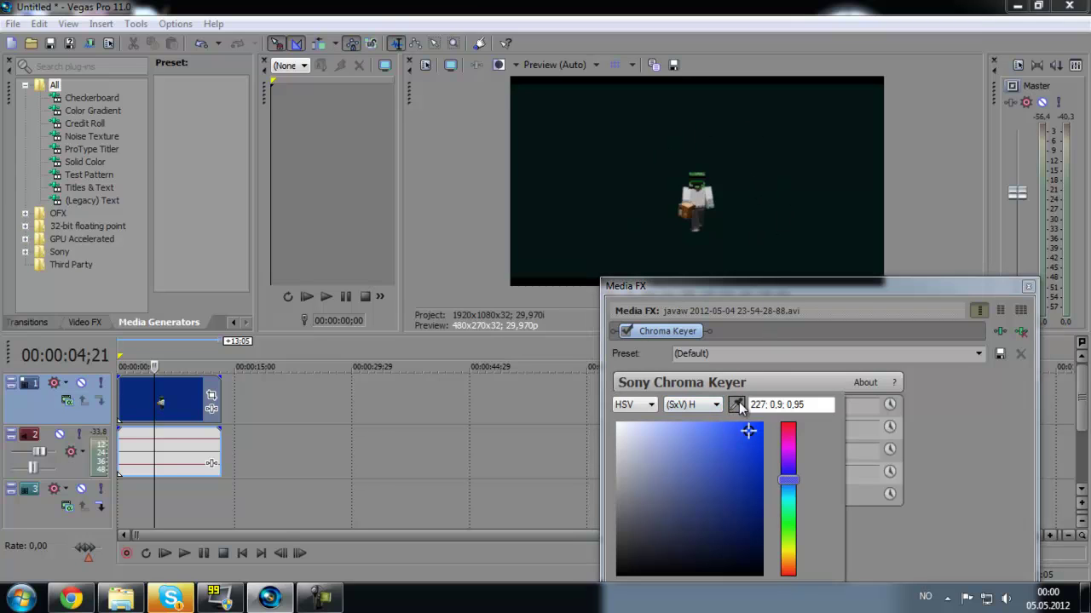
pyautogui.click(737, 404)
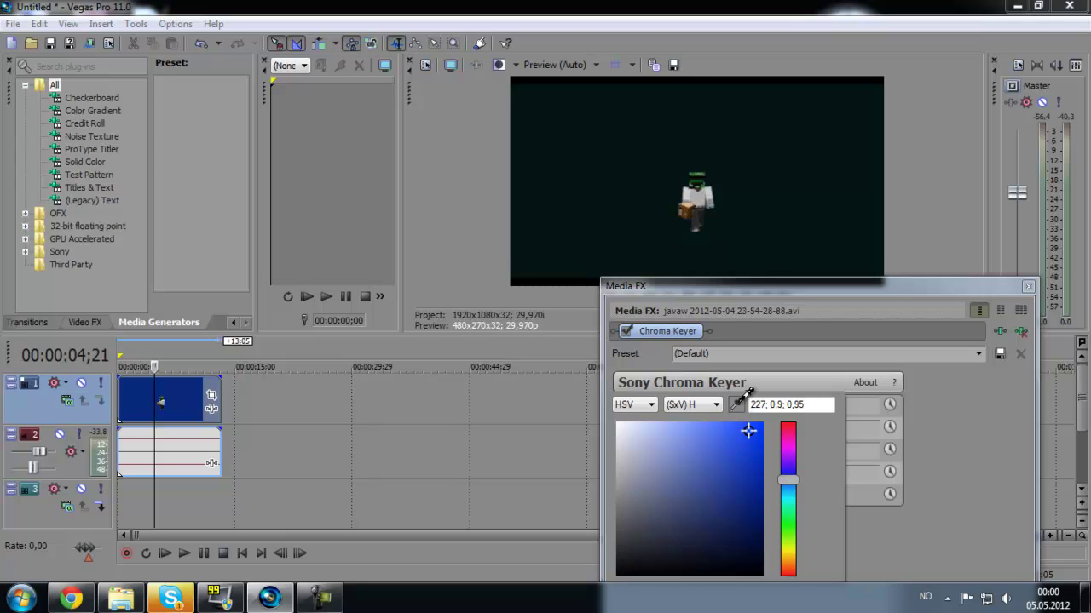
pyautogui.click(182, 399)
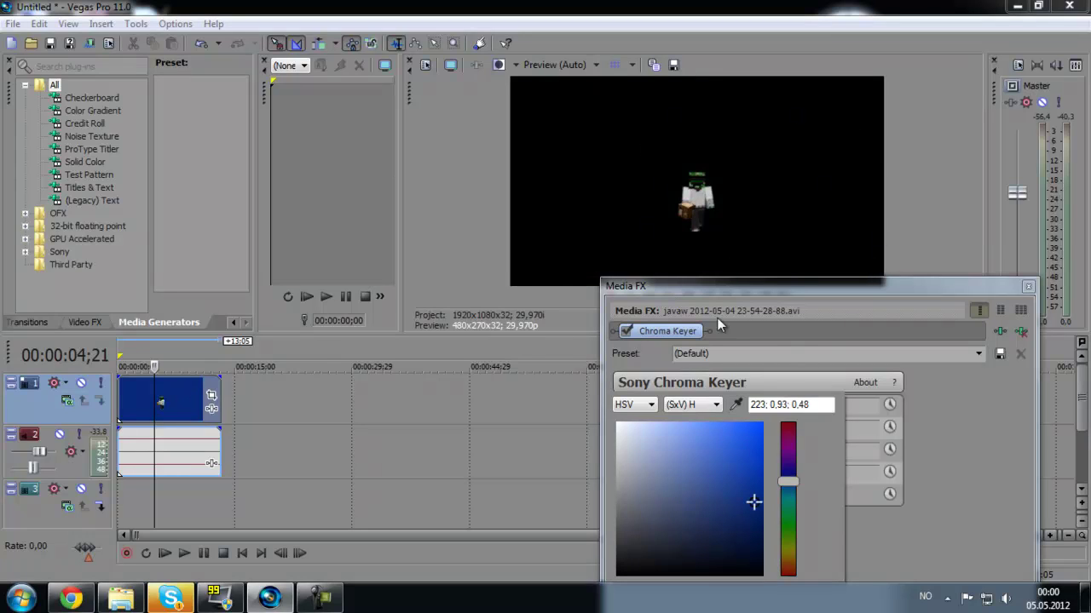
pyautogui.click(931, 292)
# - Drop the Chroma Keyer High threshold to 0, then raise it to about 0,716
pyautogui.moveTo(931, 292); pyautogui.dragTo(939, 176)
pyautogui.moveTo(771, 179); pyautogui.dragTo(729, 285)
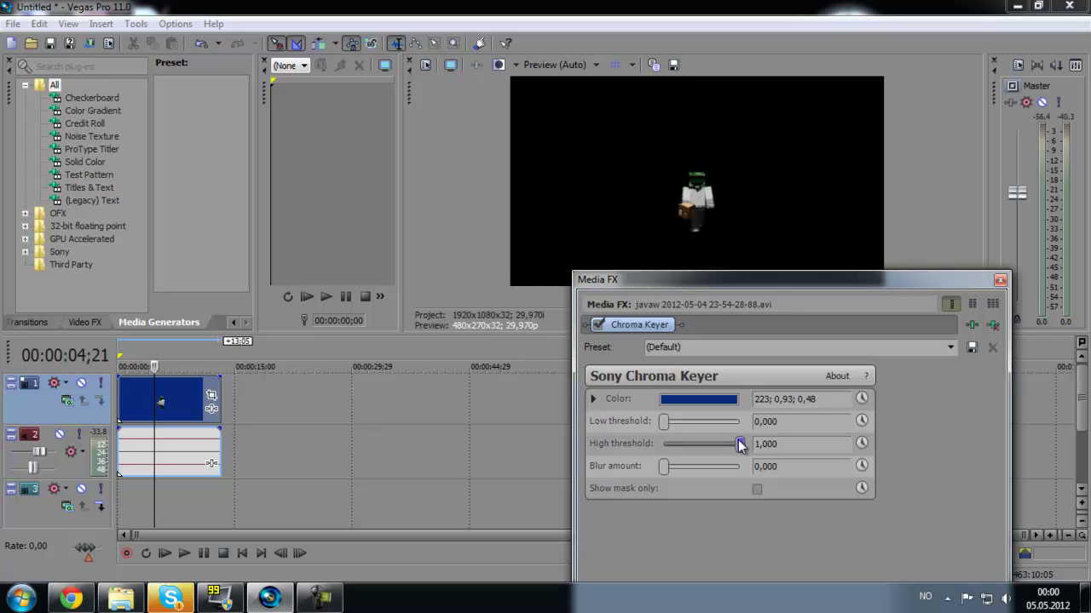
pyautogui.moveTo(740, 444); pyautogui.dragTo(665, 441)
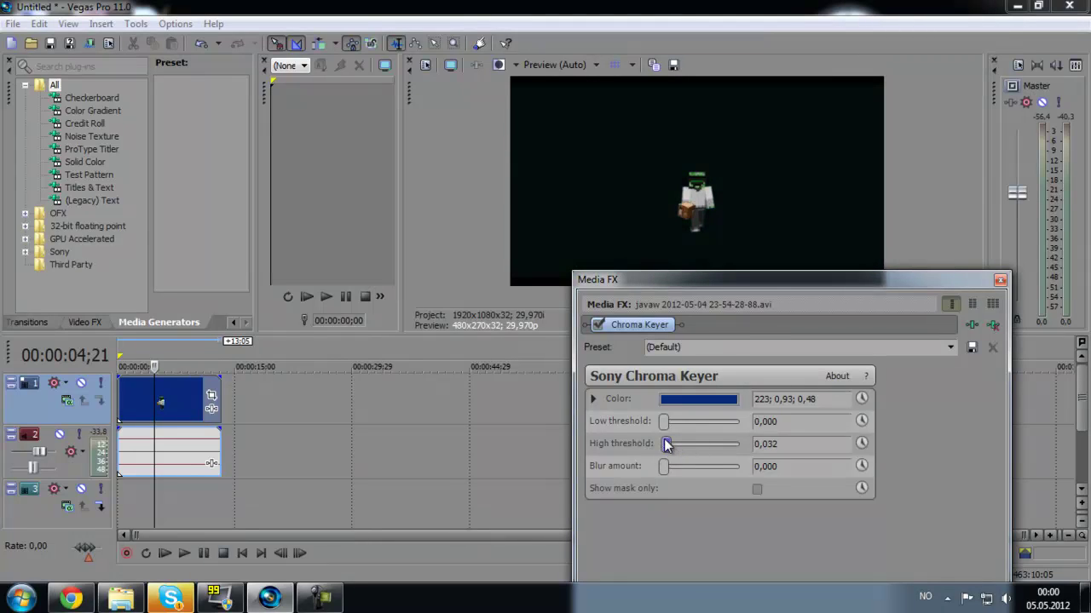
pyautogui.moveTo(667, 445); pyautogui.dragTo(718, 448)
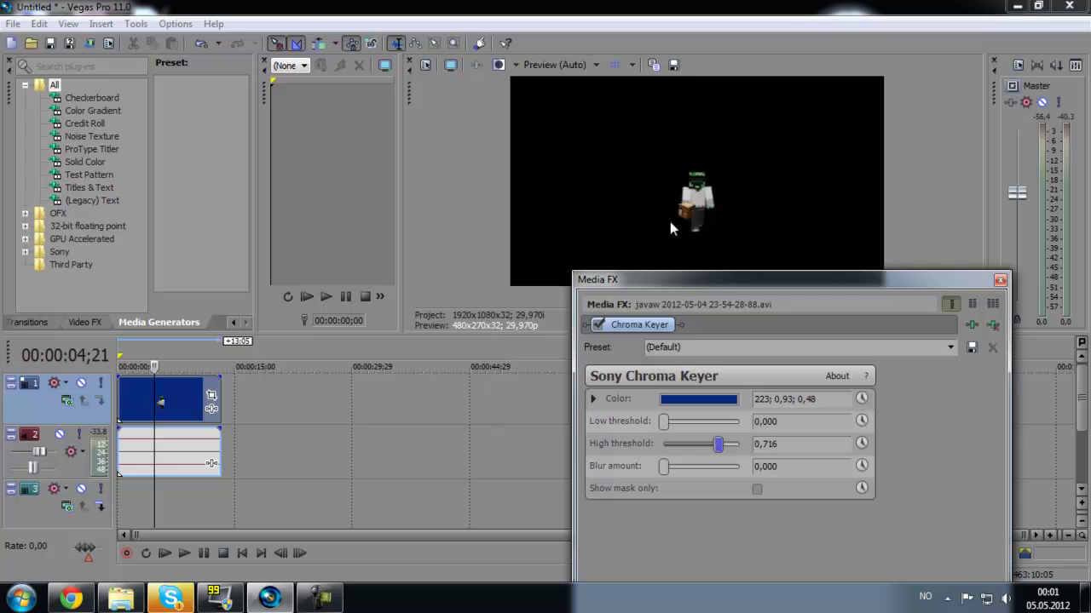
# - Close the Media FX chroma key window
pyautogui.click(1000, 280)
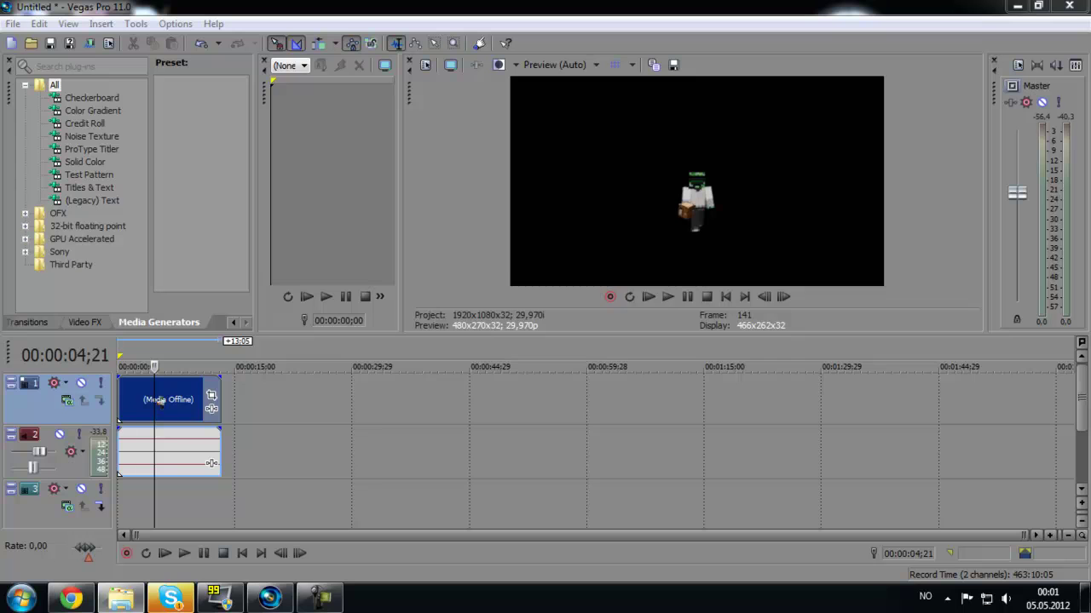
# - Maximize Explorer, open the Videos library's Sample Videos folder and select Wildlife
pyautogui.hotkey('alt', 'Tab')
pyautogui.press('super+Up')
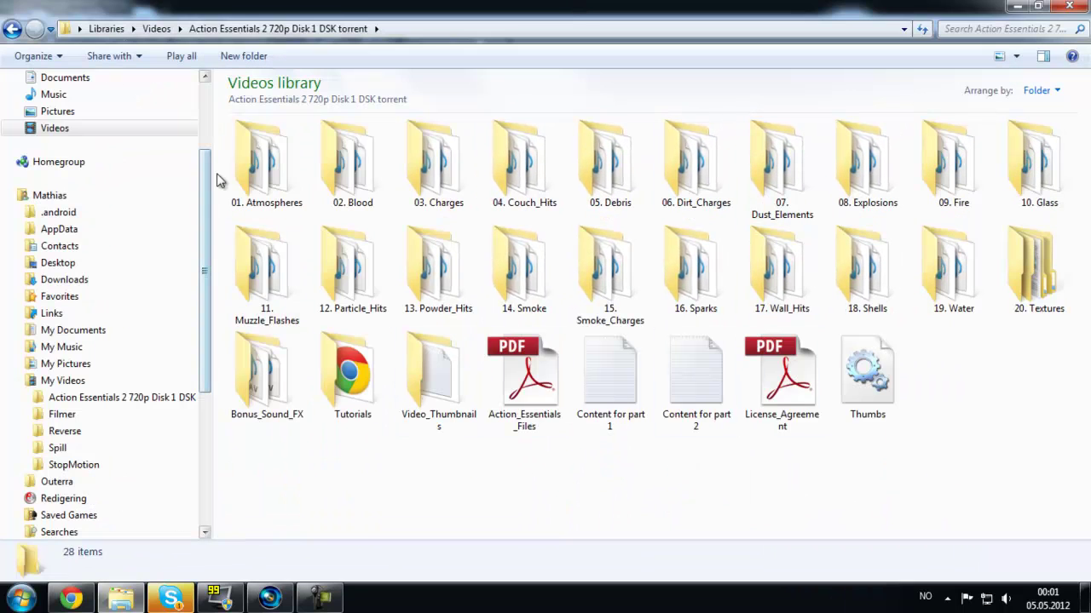
pyautogui.click(156, 28)
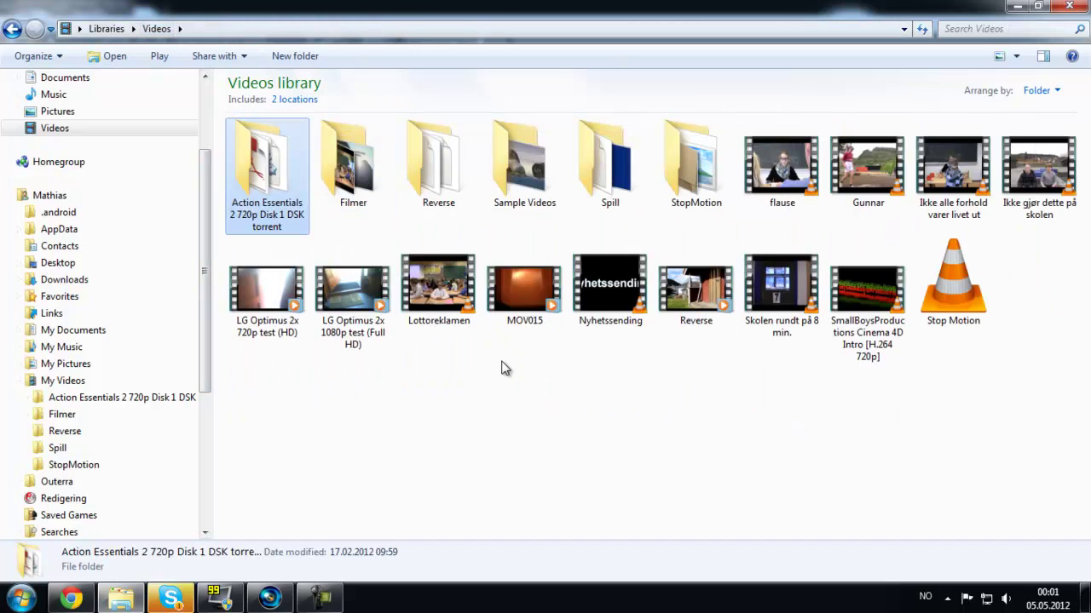
pyautogui.click(521, 294)
pyautogui.click(375, 308)
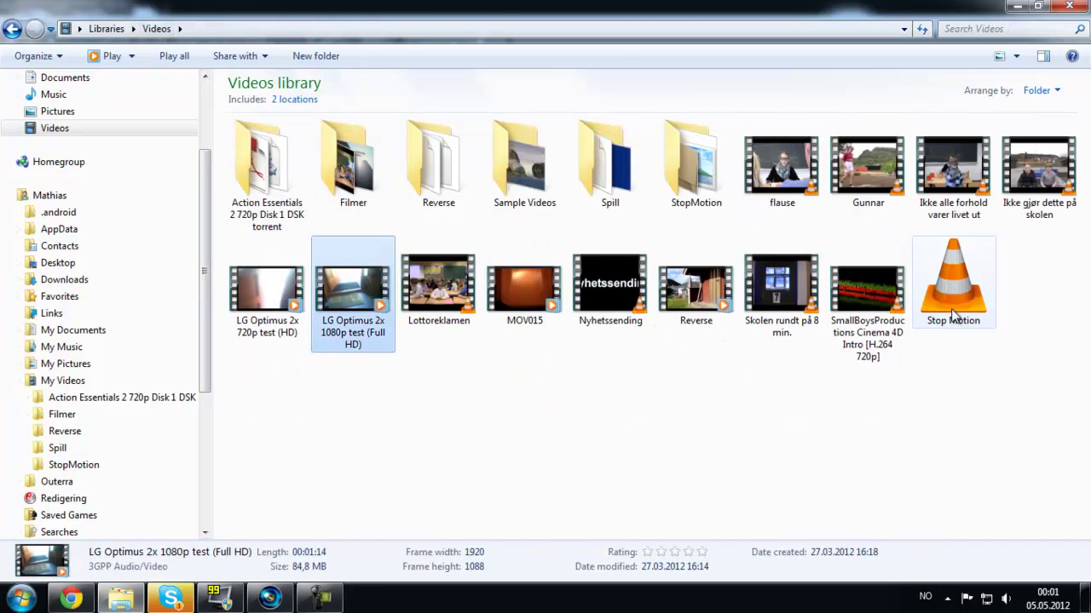
pyautogui.doubleClick(517, 187)
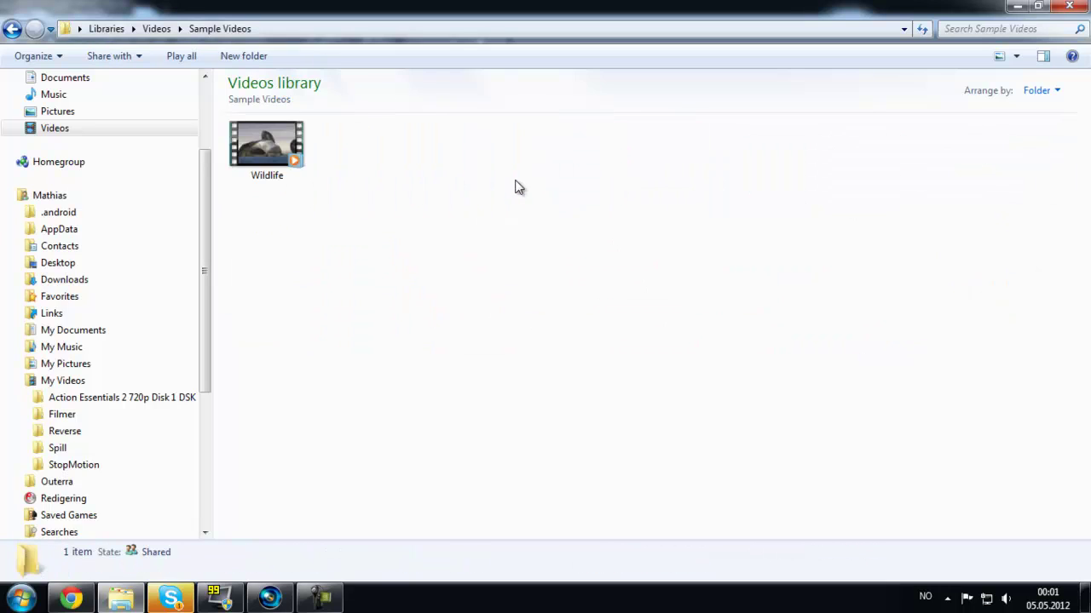
pyautogui.click(285, 137)
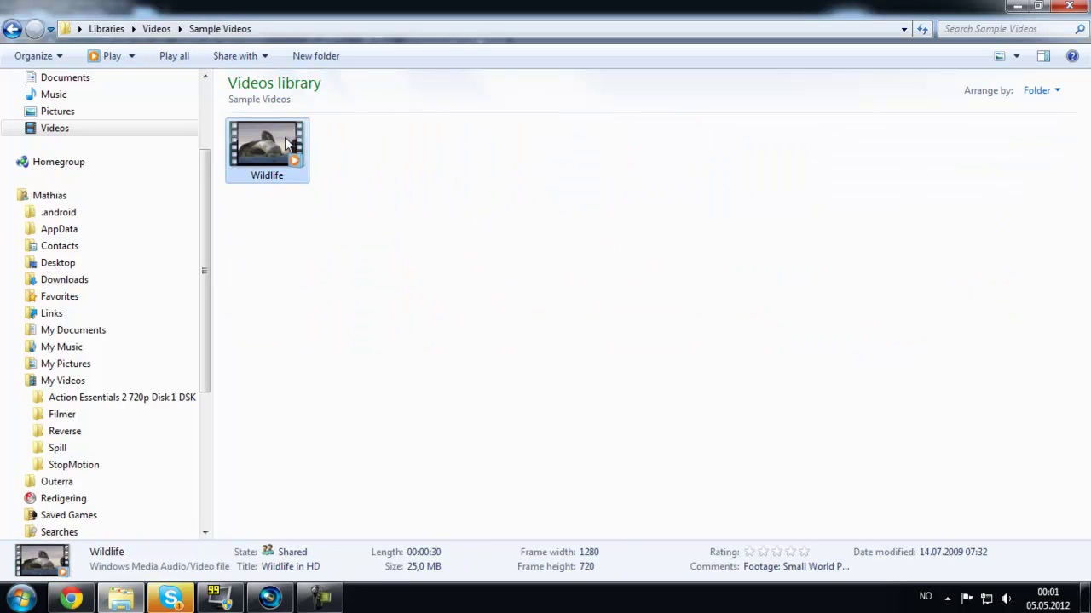
# - Drag Wildlife.wmv onto empty track 3 beneath the keyed clip and dismiss the audio proxy notice
pyautogui.doubleClick(495, 22)
pyautogui.click(161, 401)
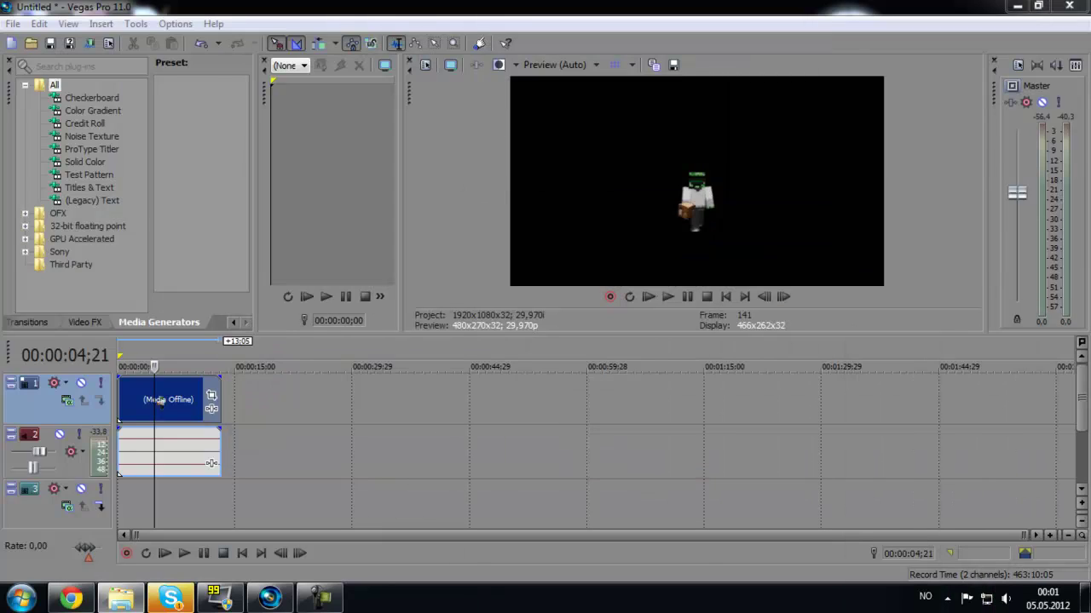
pyautogui.moveTo(134, 505)
pyautogui.mouseDown()
pyautogui.moveTo(942, 500)
pyautogui.moveTo(136, 511)
pyautogui.moveTo(113, 537)
pyautogui.moveTo(116, 503)
pyautogui.moveTo(122, 509)
pyautogui.mouseUp()
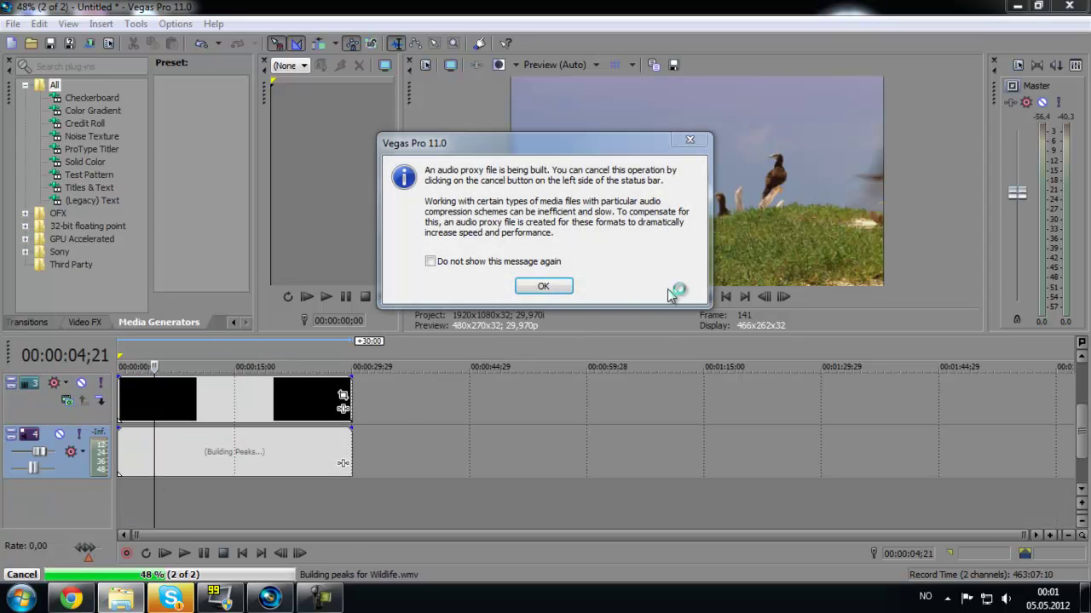
pyautogui.click(557, 285)
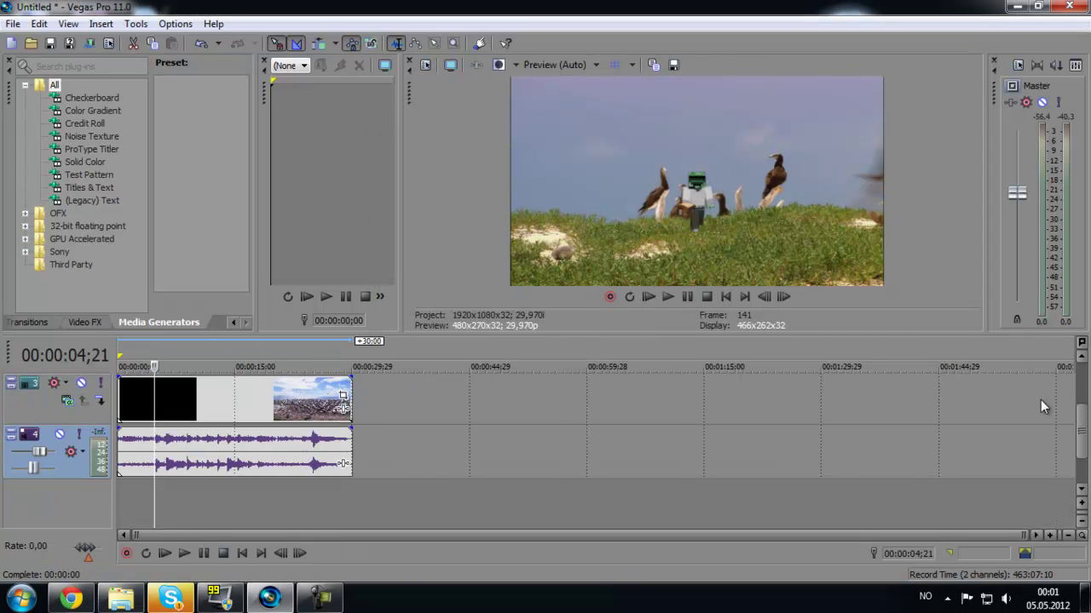
pyautogui.scroll(4, 1041, 401)
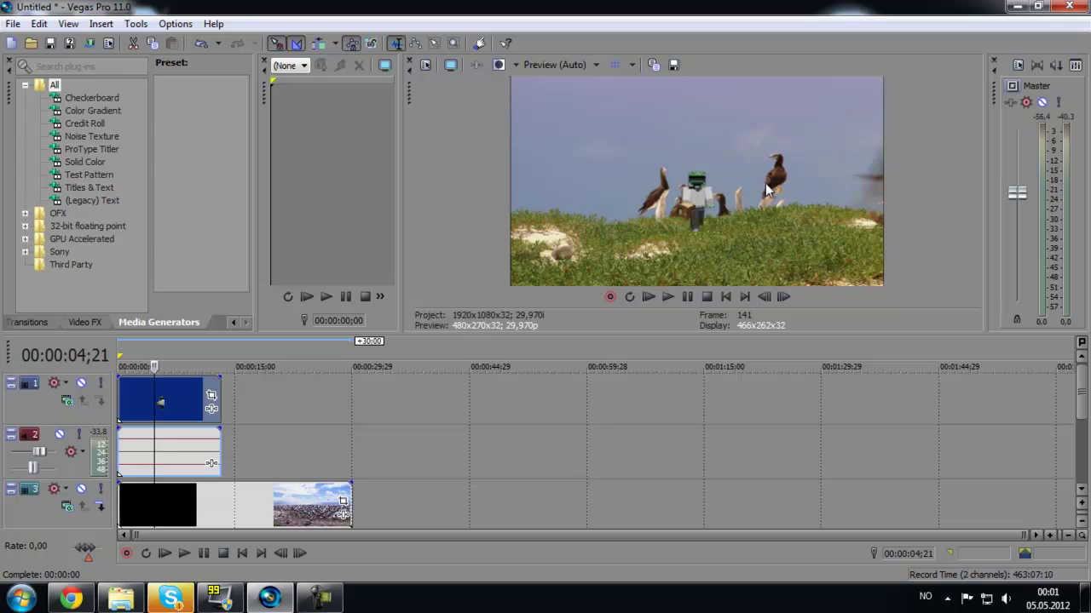
# - Play the composite from the start and pause at about 15 seconds
pyautogui.click(122, 363)
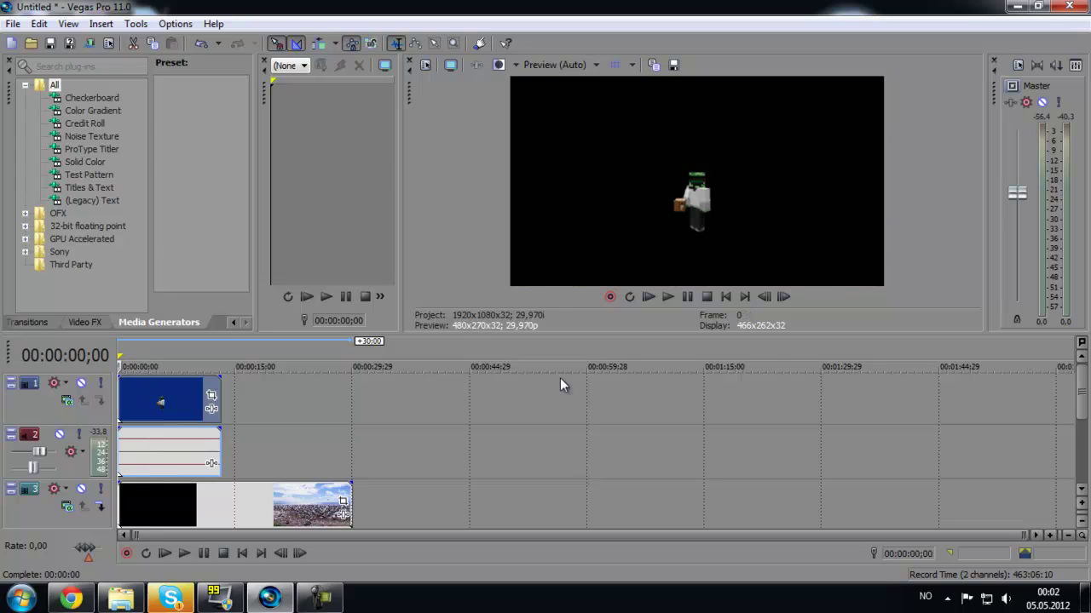
pyautogui.click(667, 297)
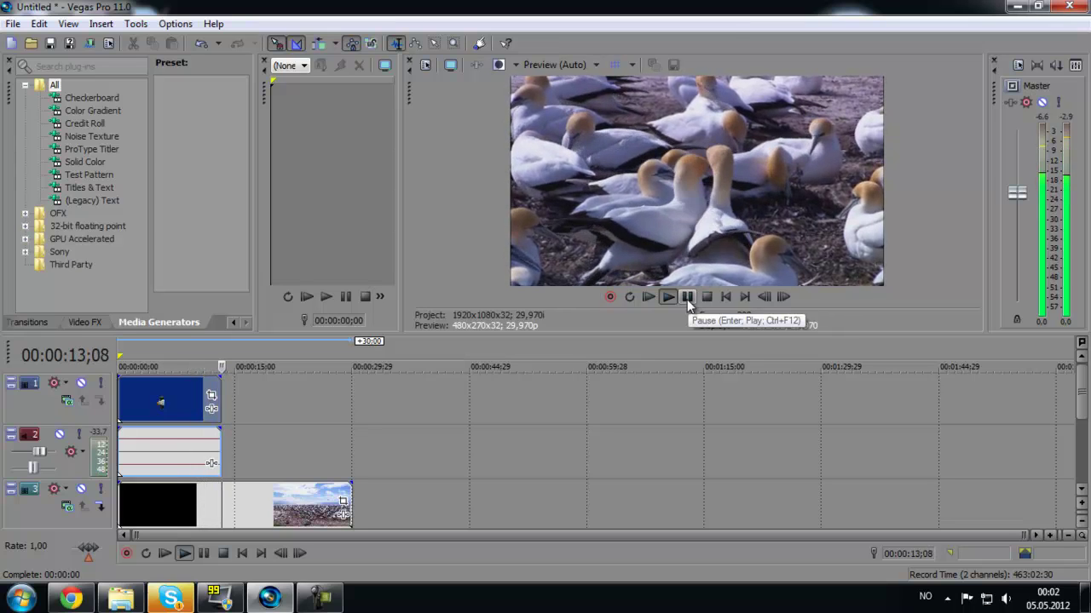
pyautogui.click(686, 297)
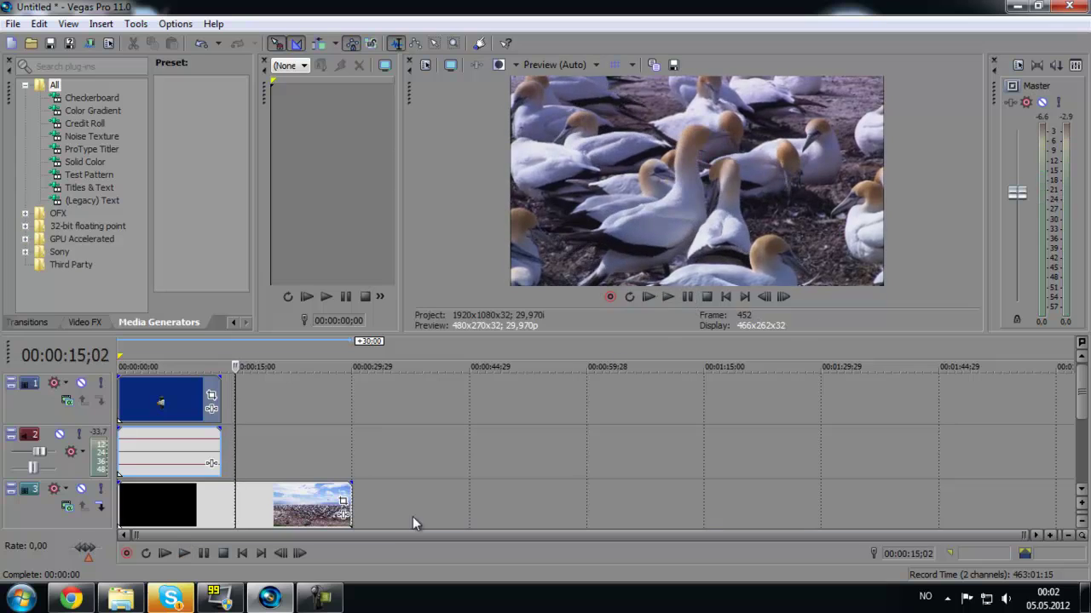
# - Delete the Wildlife clip from track 3 and open the Videos > StopMotion folder
pyautogui.click(291, 509)
pyautogui.press('Delete')
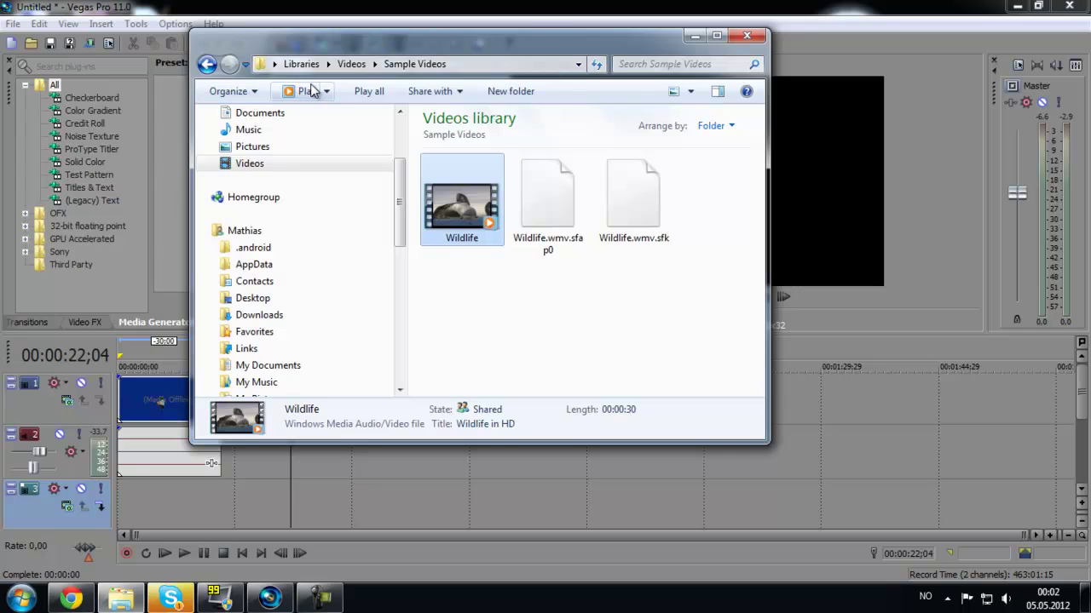
pyautogui.click(305, 63)
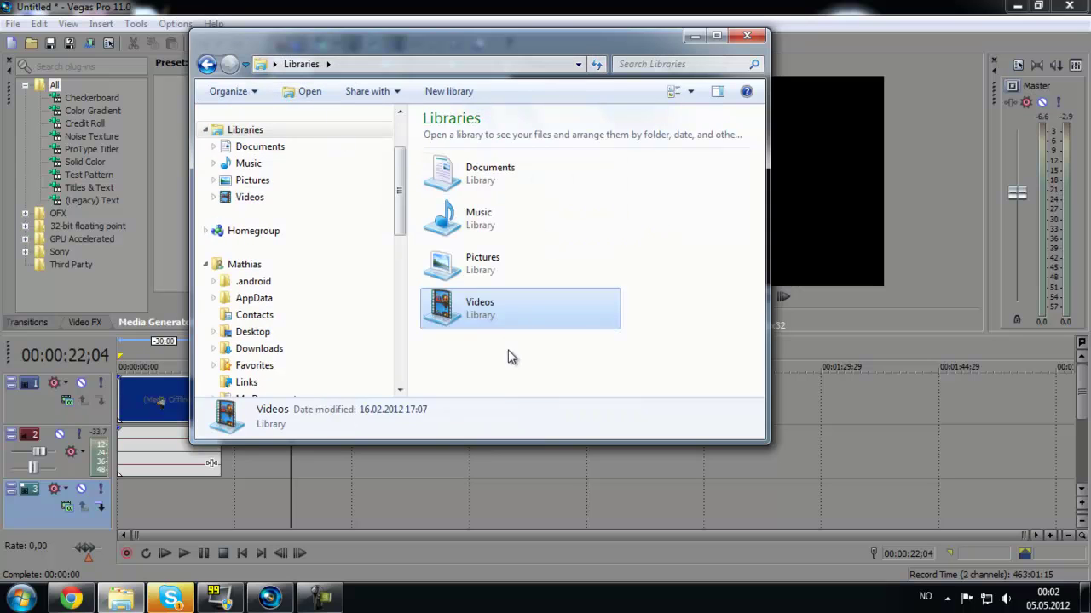
pyautogui.doubleClick(460, 323)
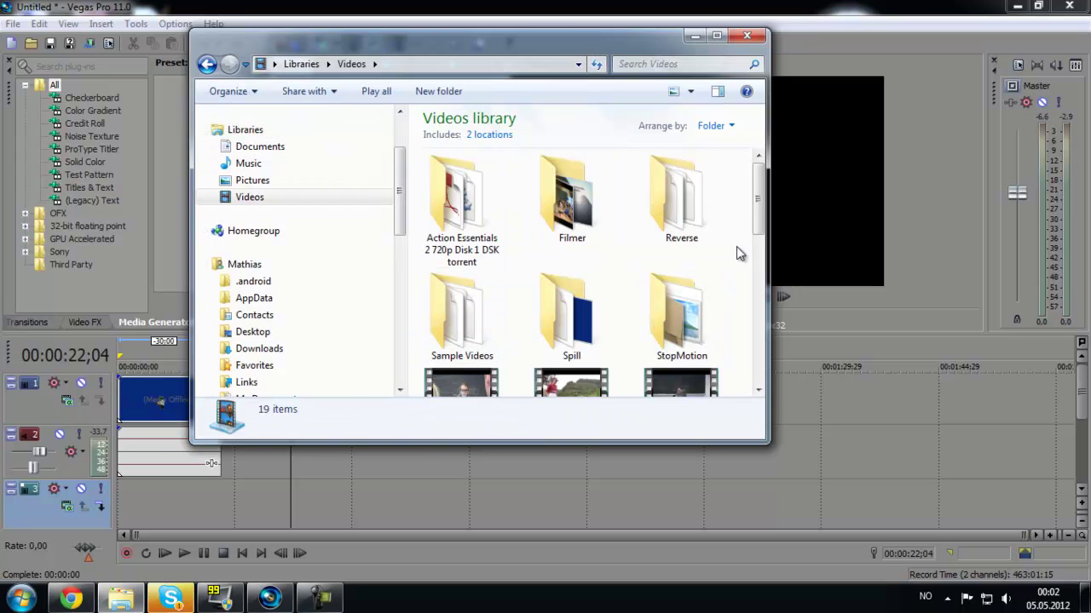
pyautogui.click(716, 36)
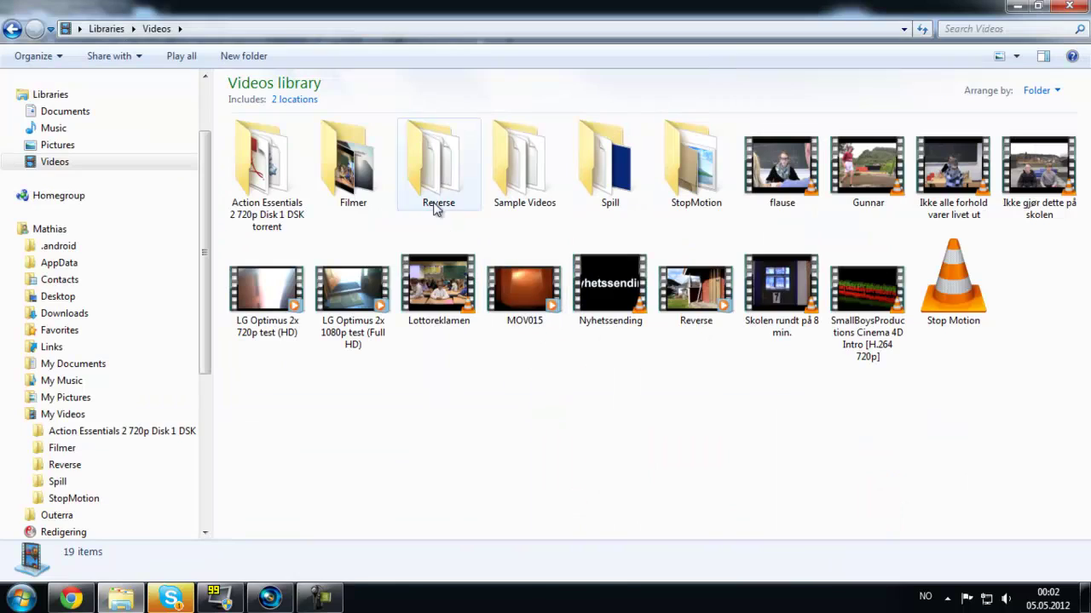
pyautogui.doubleClick(720, 181)
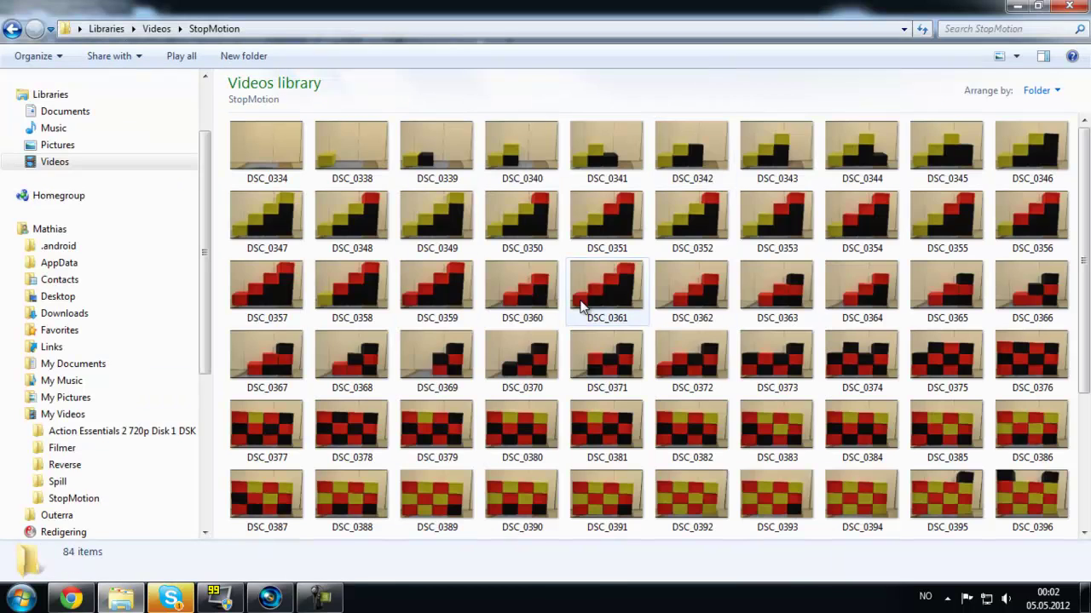
# - Drag photo DSC_0402 onto the start of track 3, then close the folder window
pyautogui.click(616, 304)
pyautogui.scroll(-3, 616, 311)
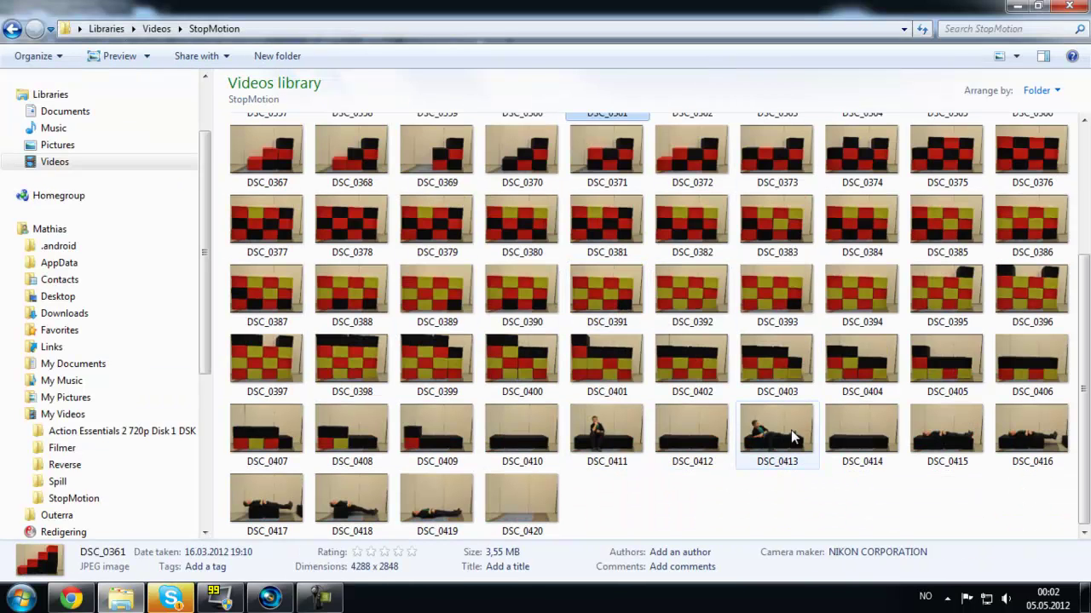
pyautogui.click(1050, 364)
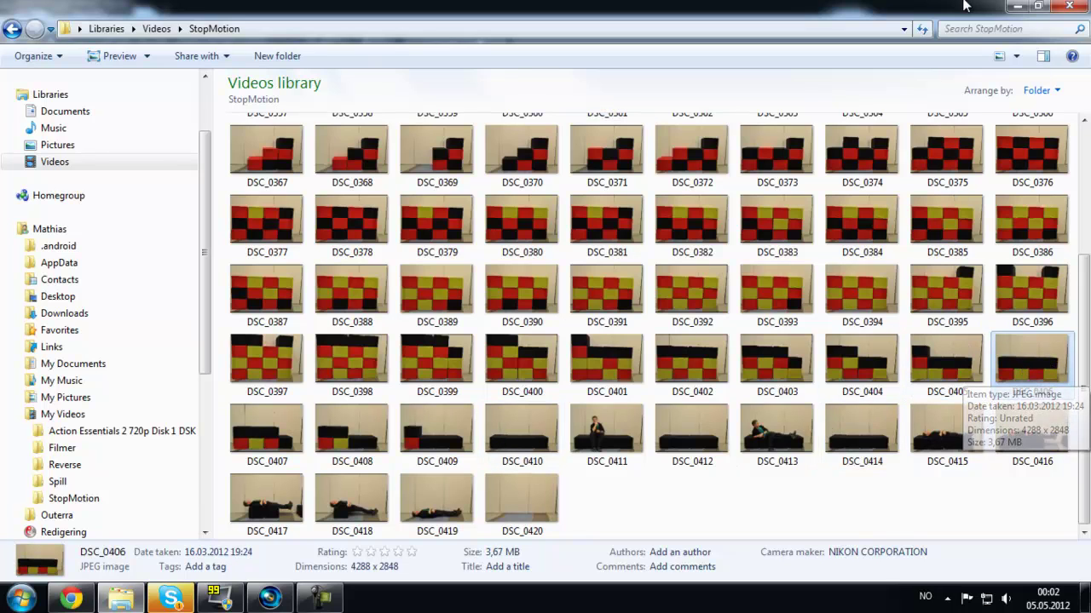
pyautogui.doubleClick(924, 10)
pyautogui.moveTo(789, 38); pyautogui.dragTo(864, 61)
pyautogui.scroll(-10, 957, 210)
pyautogui.scroll(-5, 964, 242)
pyautogui.scroll(5, 963, 242)
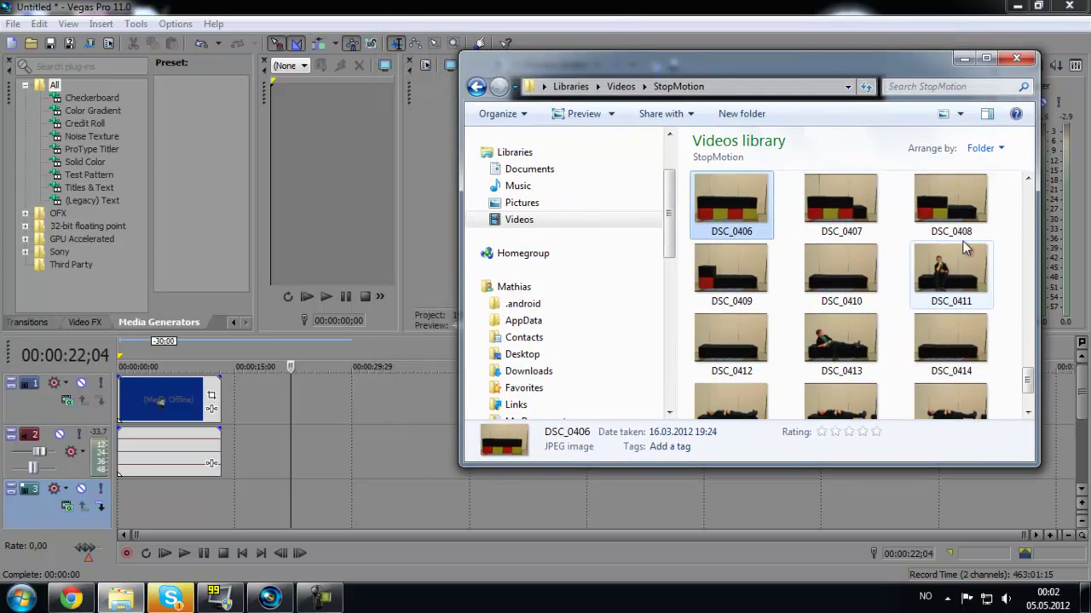
pyautogui.moveTo(950, 188); pyautogui.dragTo(128, 516)
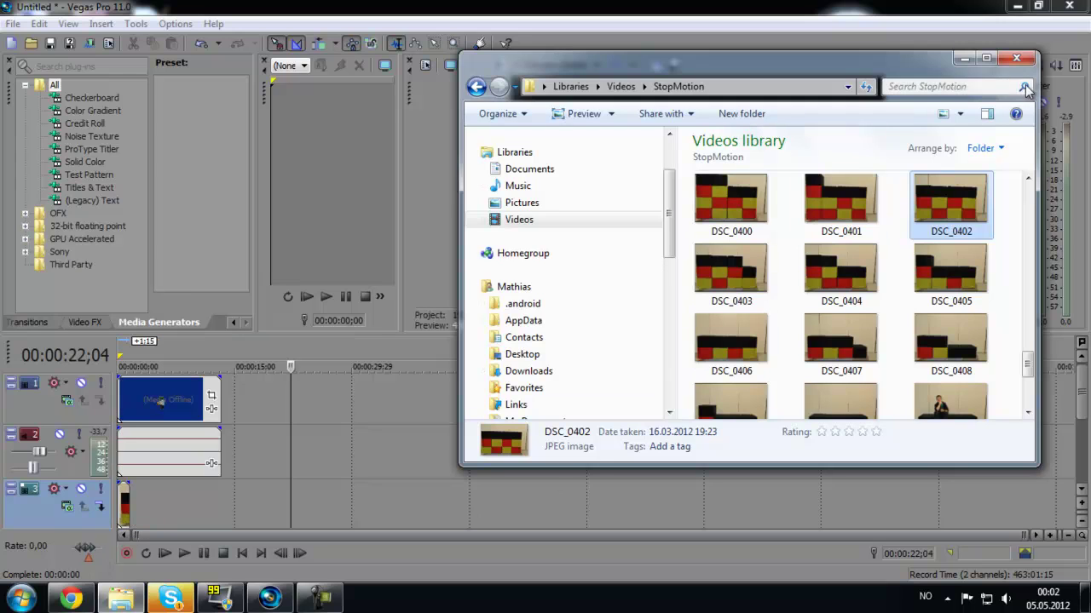
pyautogui.click(1017, 57)
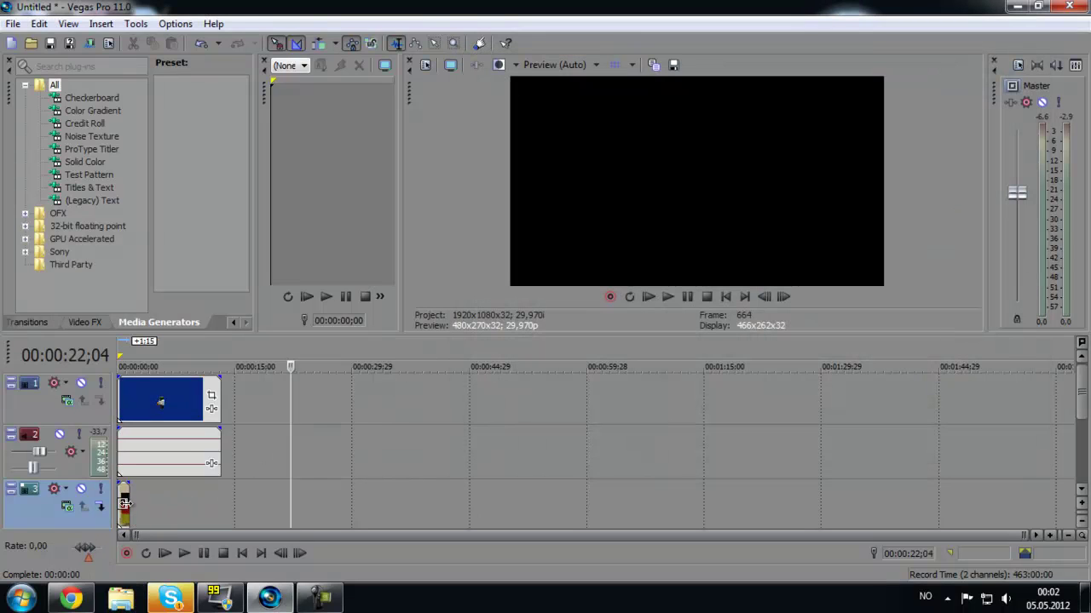
# - Stretch the photo event to the Minecraft clip's length and enlarge the video preview
pyautogui.moveTo(129, 502); pyautogui.dragTo(221, 495)
pyautogui.click(126, 363)
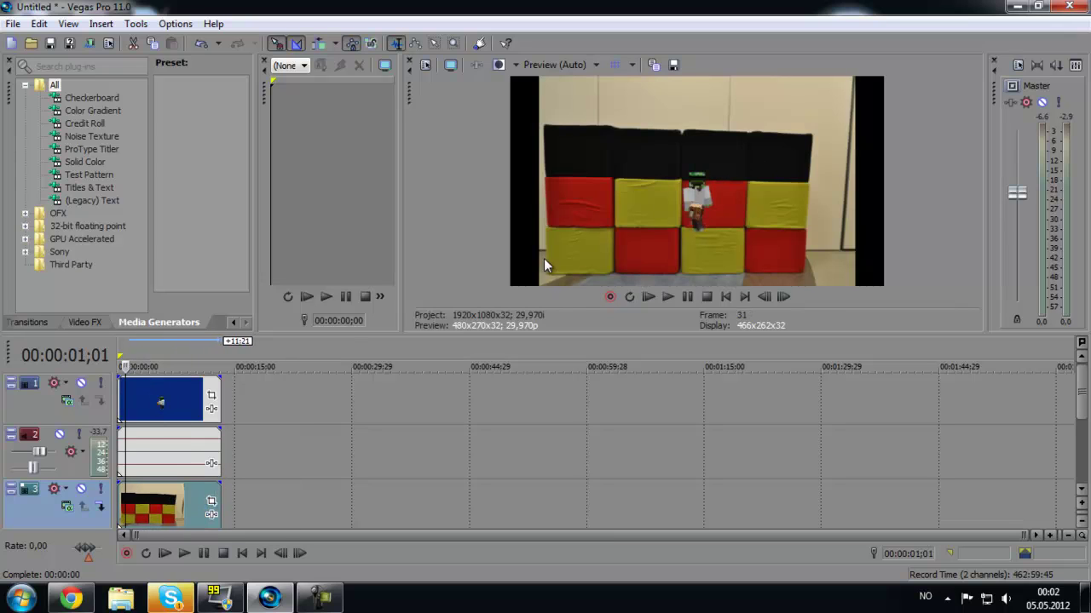
pyautogui.moveTo(571, 337); pyautogui.dragTo(576, 370)
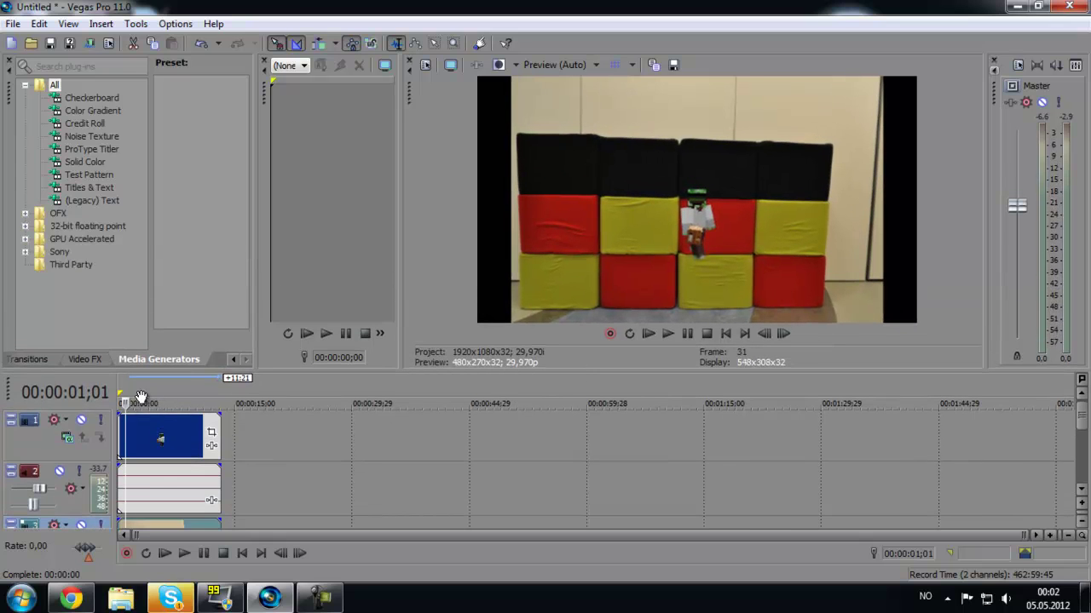
# - Scrub the composite, play it from about four seconds, and pause
pyautogui.moveTo(144, 403); pyautogui.dragTo(191, 398)
pyautogui.click(153, 399)
pyautogui.click(661, 327)
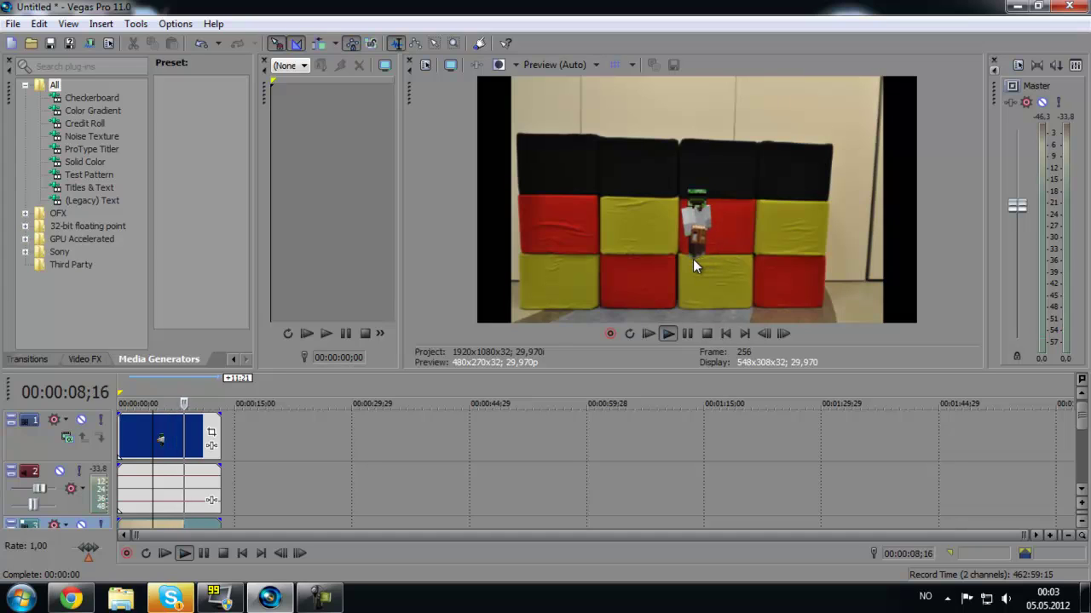
pyautogui.click(692, 332)
pyautogui.click(199, 430)
# - In the Minecraft clip's Media FX, set the Sony Chroma Keyer high threshold to 0,400
pyautogui.rightClick(199, 427)
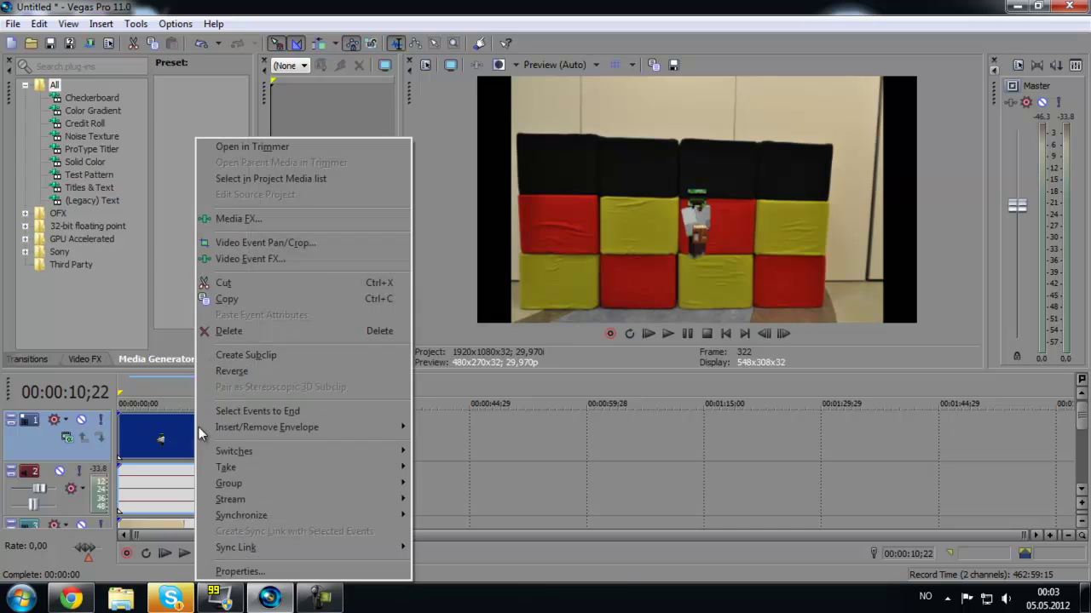
pyautogui.click(250, 221)
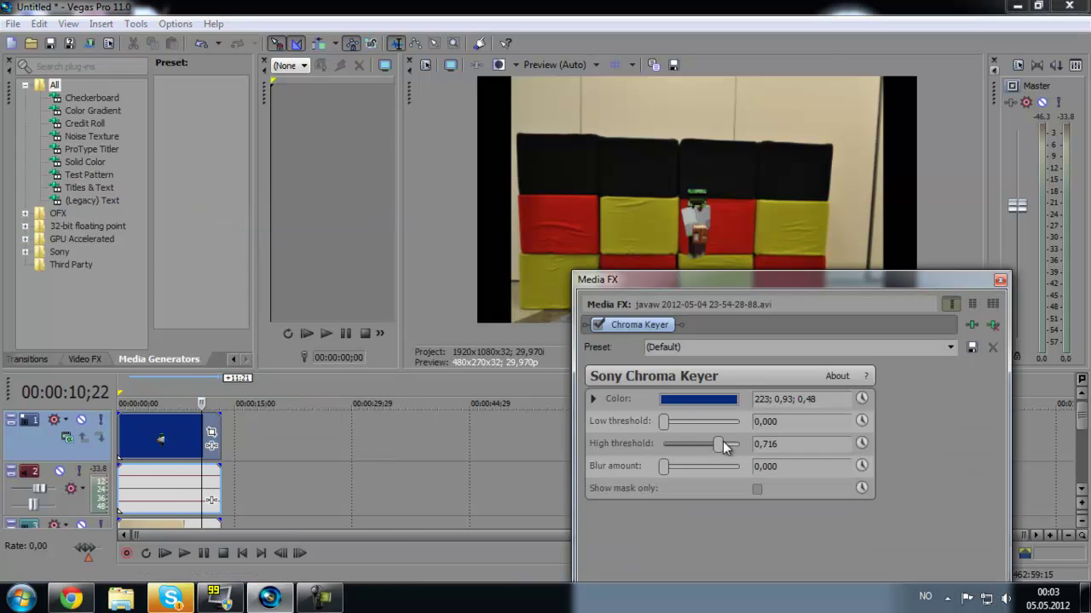
pyautogui.moveTo(714, 282); pyautogui.dragTo(721, 320)
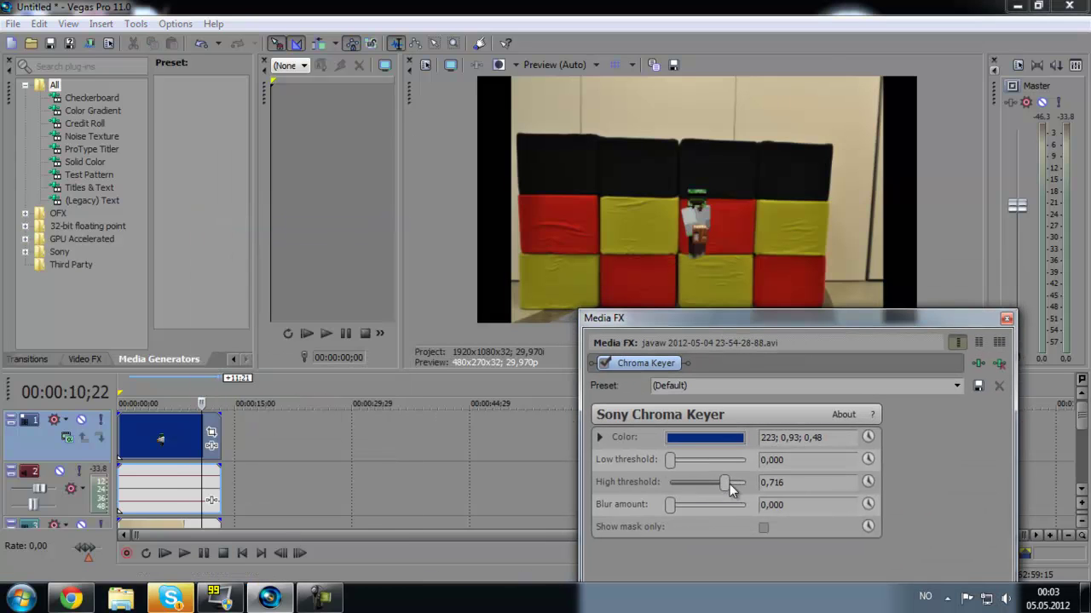
pyautogui.moveTo(723, 482); pyautogui.dragTo(688, 493)
pyautogui.moveTo(688, 493)
pyautogui.mouseDown()
pyautogui.moveTo(714, 491)
pyautogui.moveTo(704, 494)
pyautogui.mouseUp()
pyautogui.moveTo(700, 490); pyautogui.dragTo(710, 487)
pyautogui.moveTo(711, 491)
pyautogui.mouseDown()
pyautogui.moveTo(661, 489)
pyautogui.moveTo(699, 482)
pyautogui.mouseUp()
pyautogui.click(808, 484)
pyautogui.write('0,4')
pyautogui.press('Return')
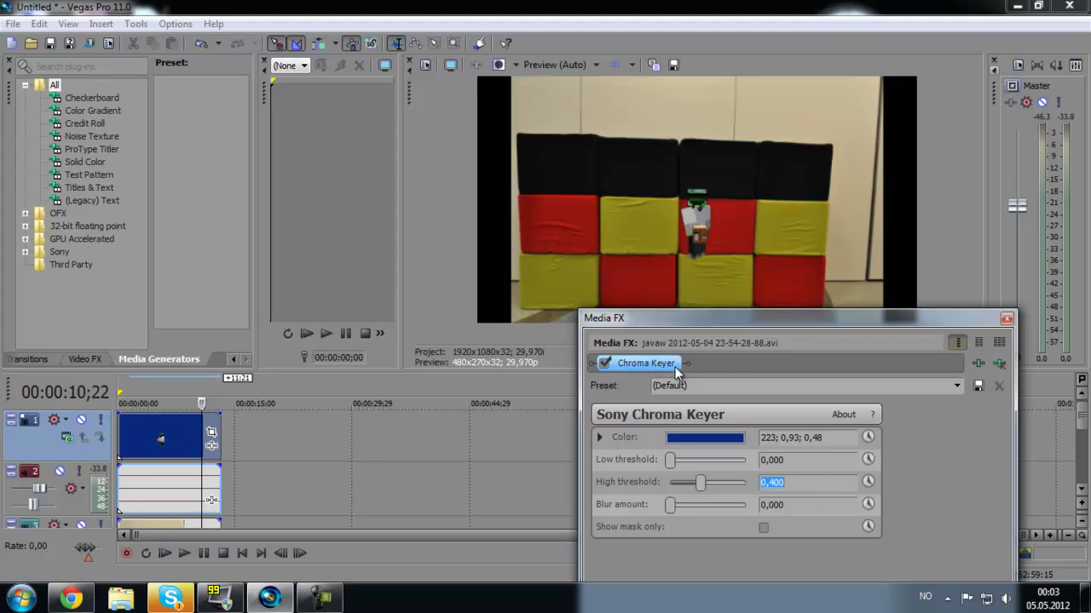
# - Close Media FX and play the keyed footage from the start to 00:00:05;27
pyautogui.click(1003, 319)
pyautogui.click(129, 401)
pyautogui.click(662, 332)
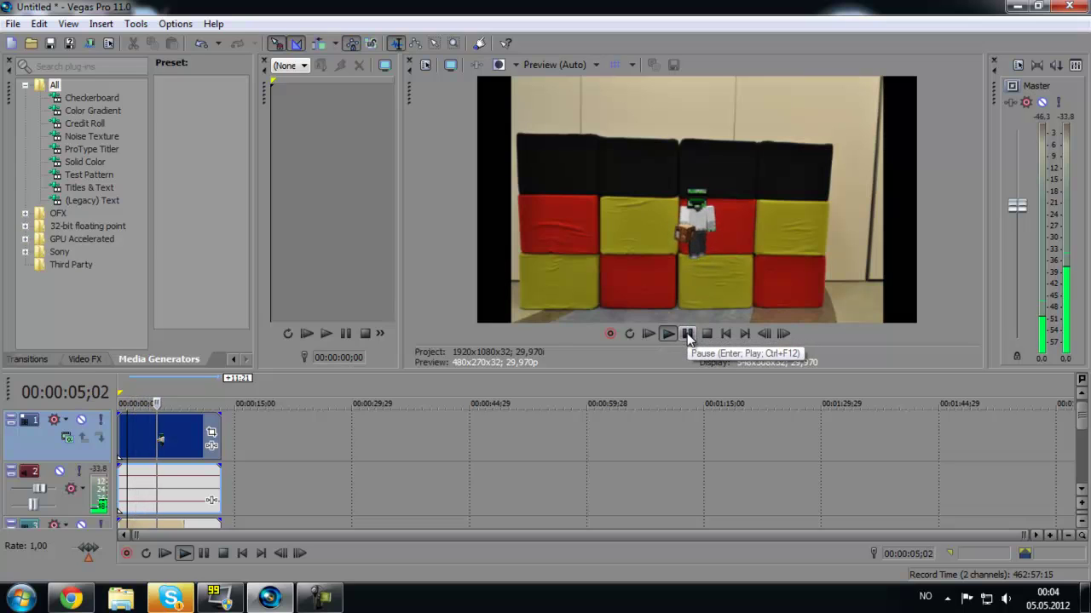
pyautogui.click(688, 333)
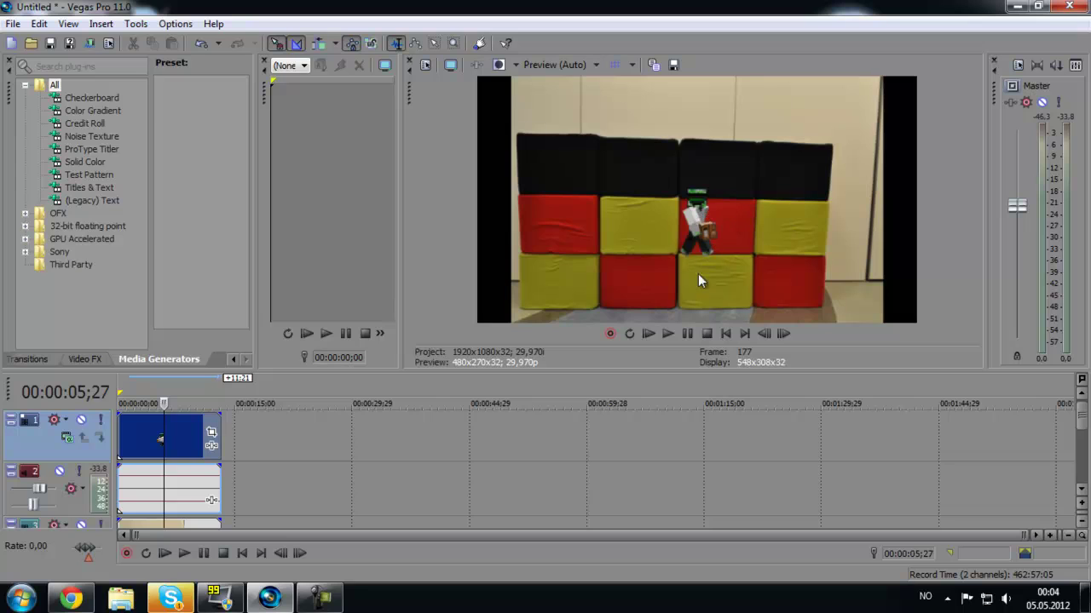
# - Use Video Event Pan/Crop to shift the character to the wall's left side, then play it back
pyautogui.rightClick(178, 449)
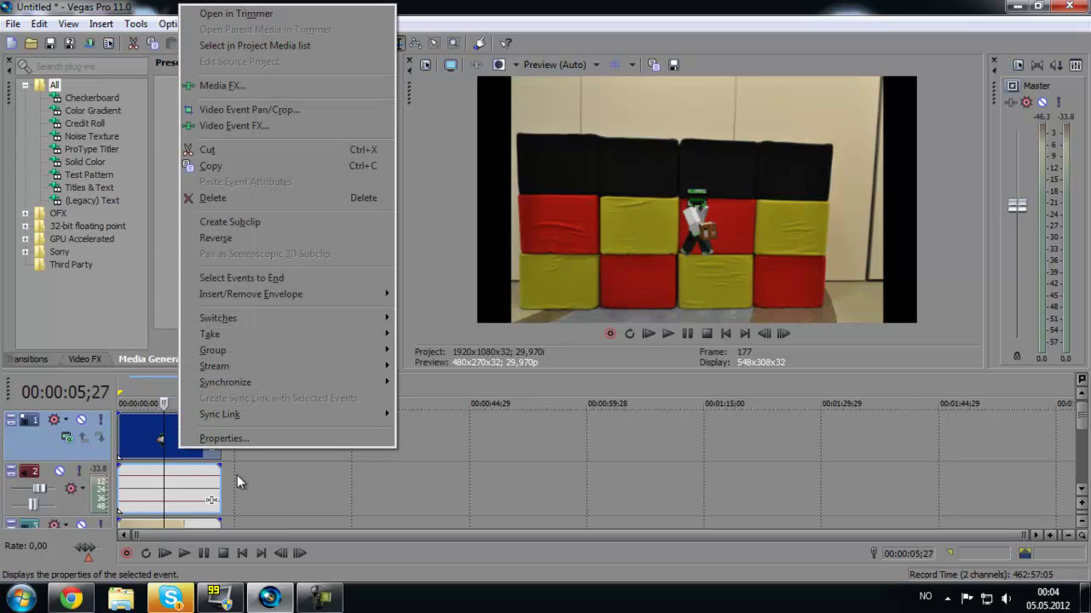
pyautogui.click(255, 474)
pyautogui.click(148, 440)
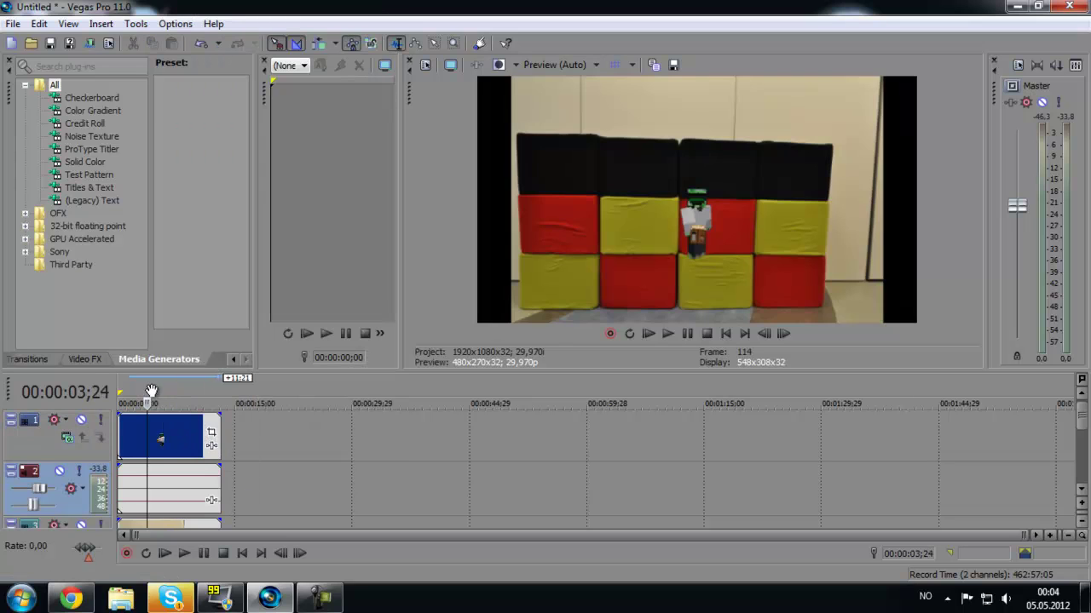
pyautogui.click(212, 432)
pyautogui.moveTo(949, 504)
pyautogui.mouseDown()
pyautogui.moveTo(942, 489)
pyautogui.moveTo(957, 573)
pyautogui.moveTo(951, 536)
pyautogui.moveTo(885, 508)
pyautogui.moveTo(941, 514)
pyautogui.moveTo(952, 483)
pyautogui.mouseUp()
pyautogui.moveTo(755, 317); pyautogui.dragTo(265, 170)
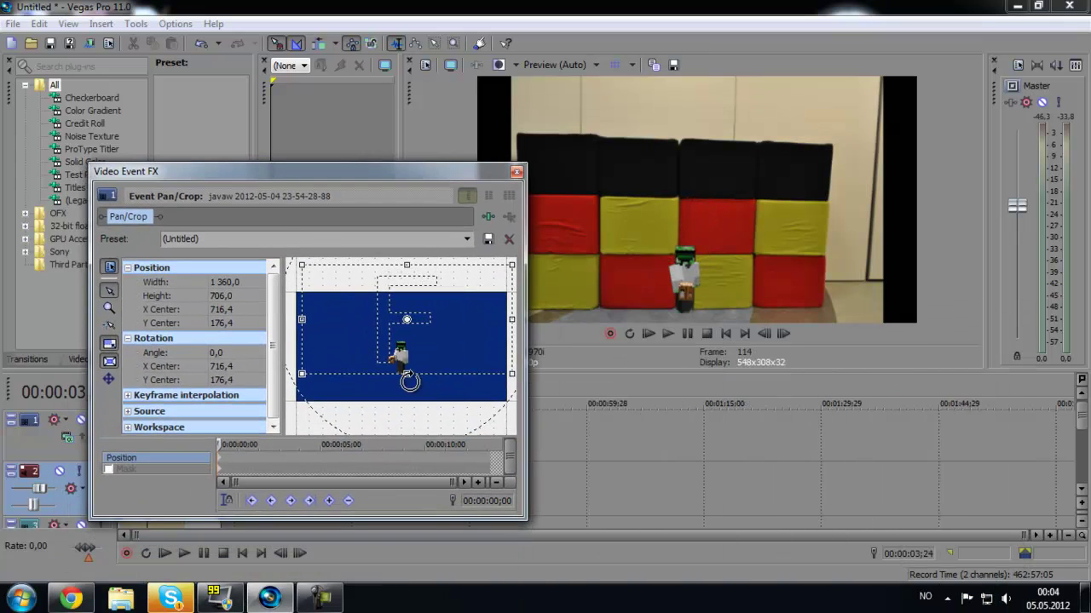
pyautogui.moveTo(415, 381); pyautogui.dragTo(471, 363)
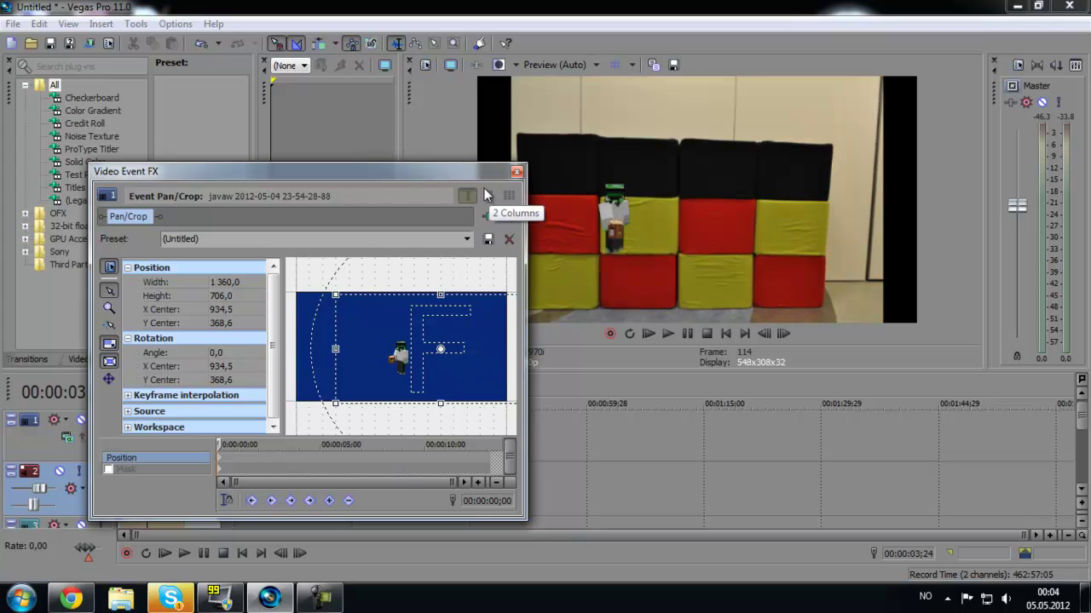
pyautogui.click(516, 172)
pyautogui.click(131, 404)
pyautogui.click(668, 334)
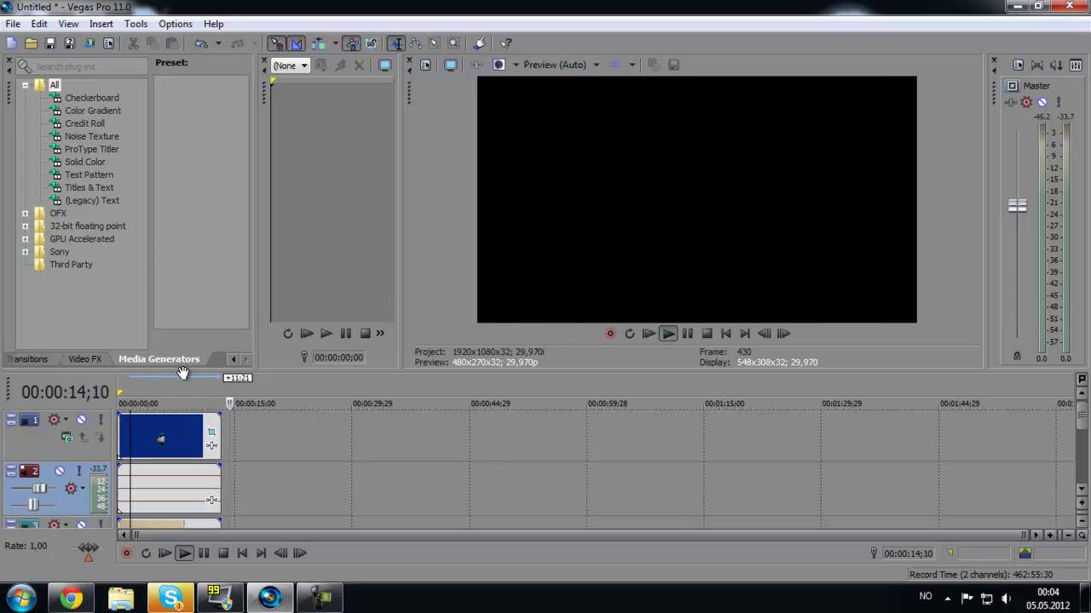
pyautogui.click(153, 389)
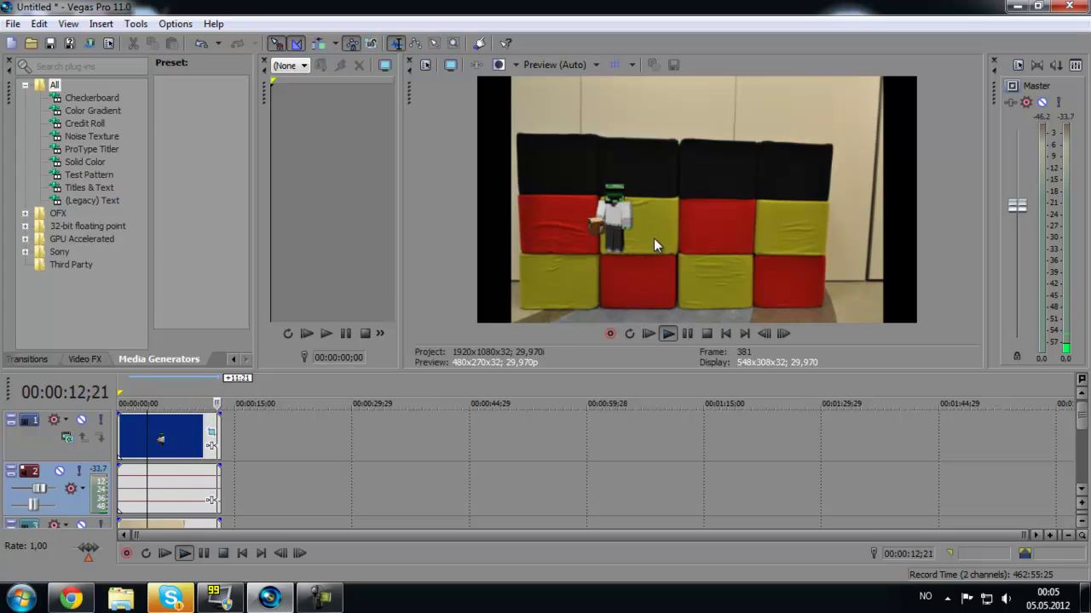
pyautogui.click(689, 332)
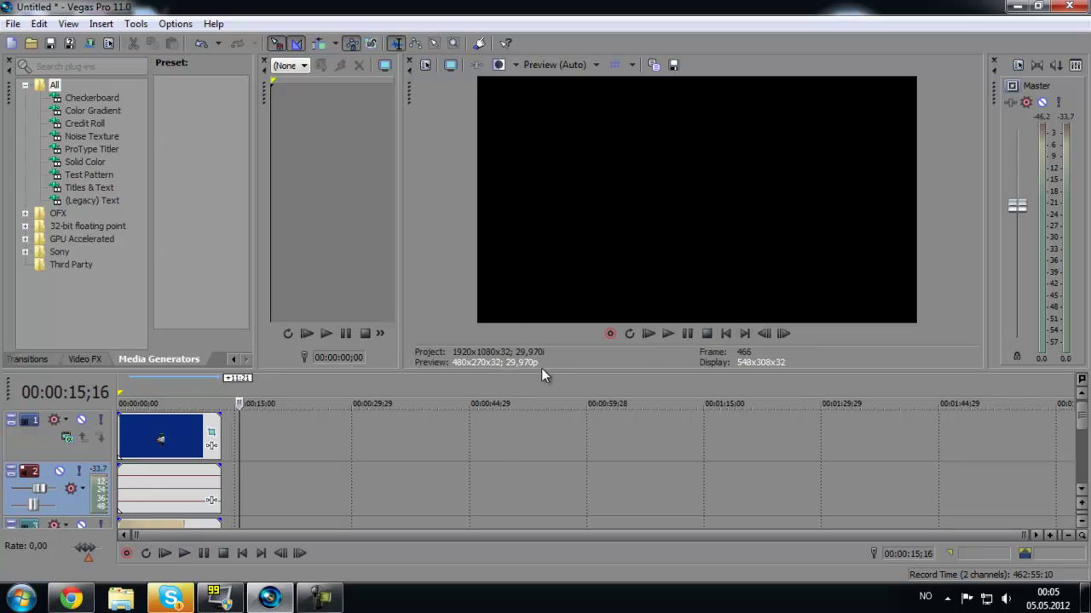